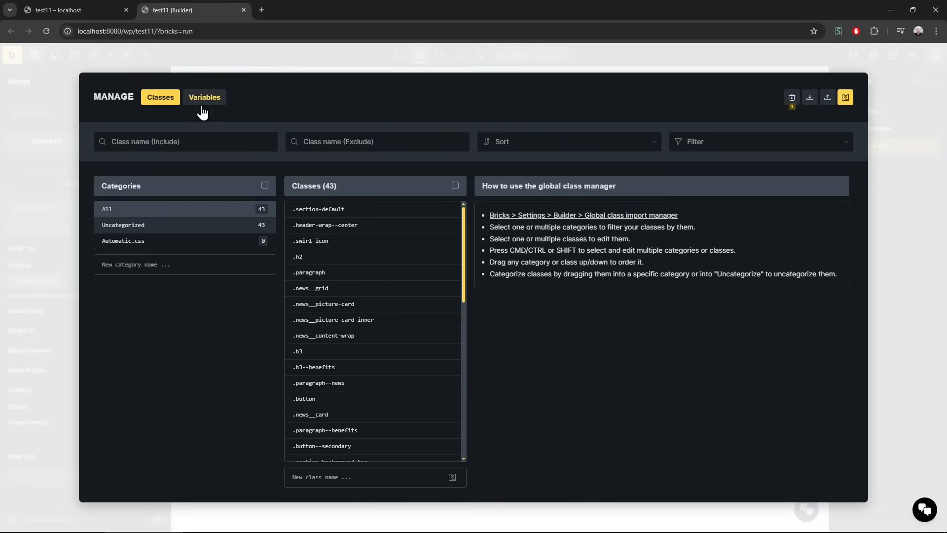
Review the global variables list, close the manager, and look at the image element's typography style settings
left_click(204, 98)
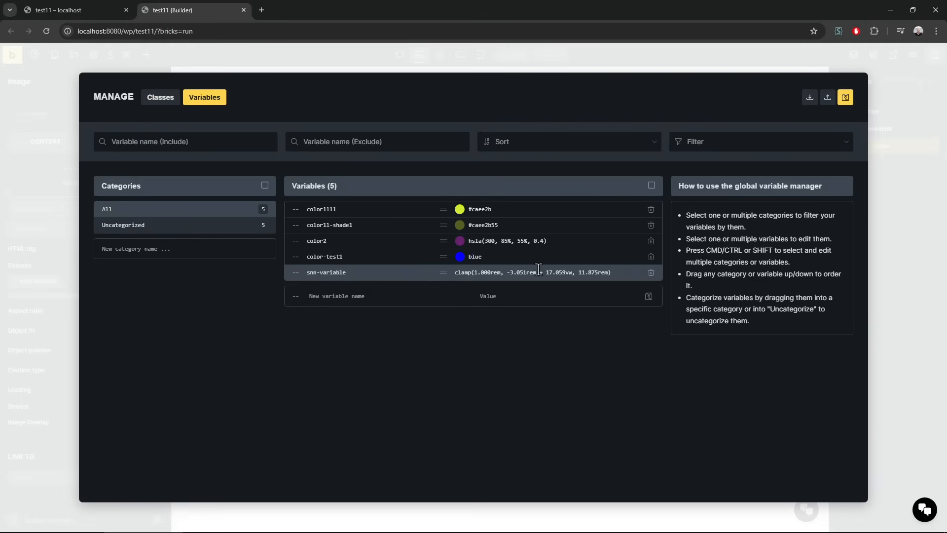
left_click(408, 61)
left_click(121, 142)
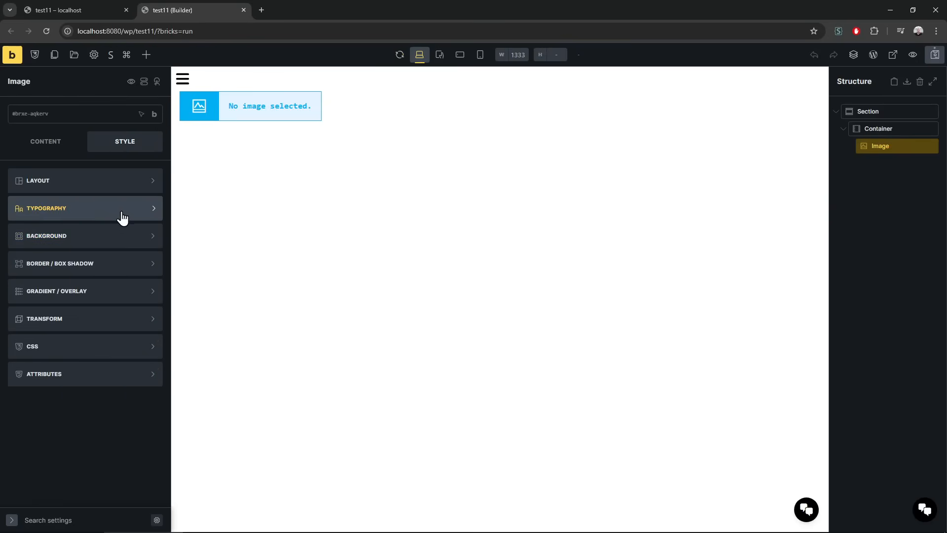
left_click(122, 217)
left_click(156, 236)
left_click(120, 230)
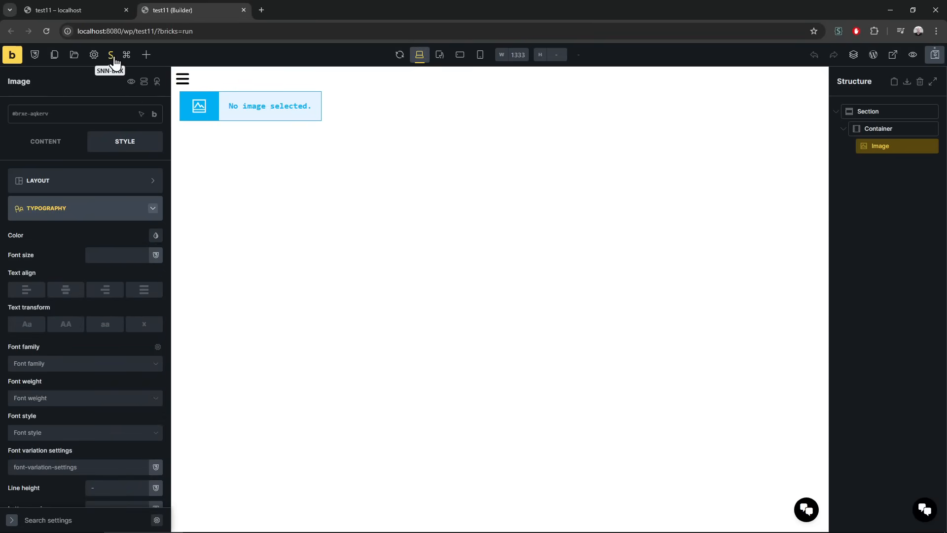
Open the SNN-BRX tools and read the Color Sync notice about global color variables
left_click(110, 58)
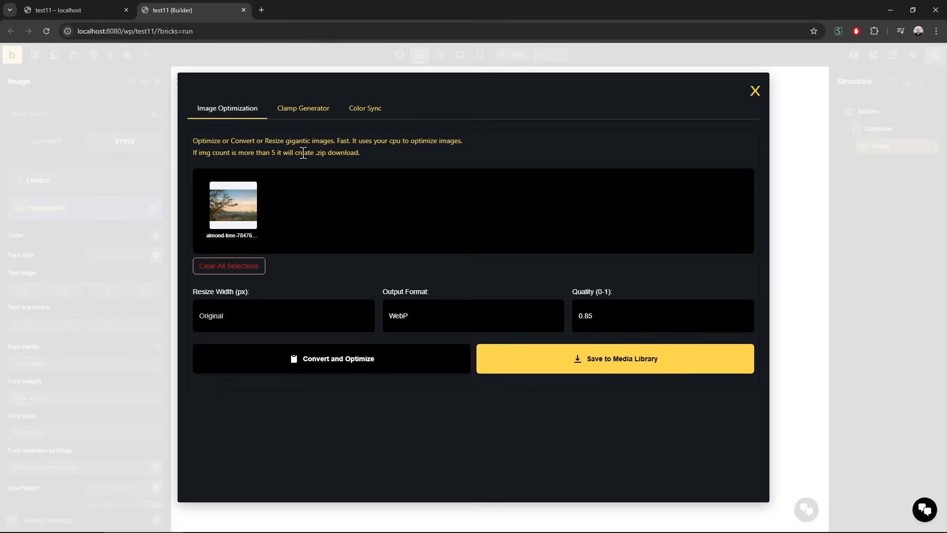
left_click(369, 115)
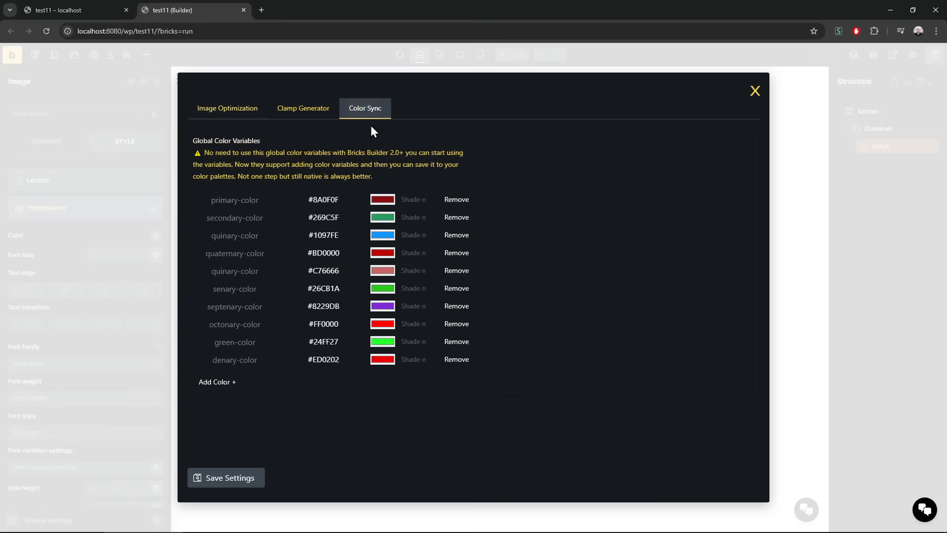
triple_click(213, 154)
left_click(360, 181)
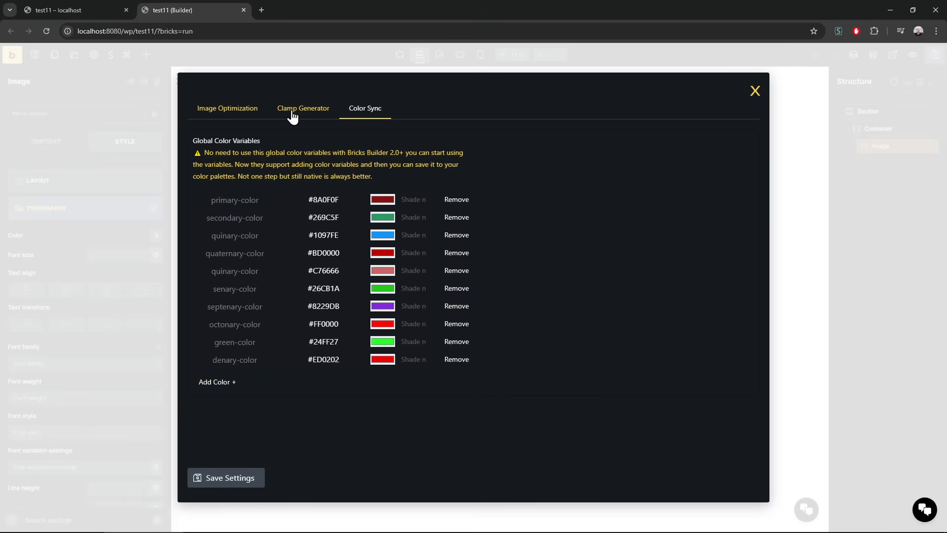
Clear all selected images in the Image Optimization tool
left_click(245, 120)
left_click(272, 115)
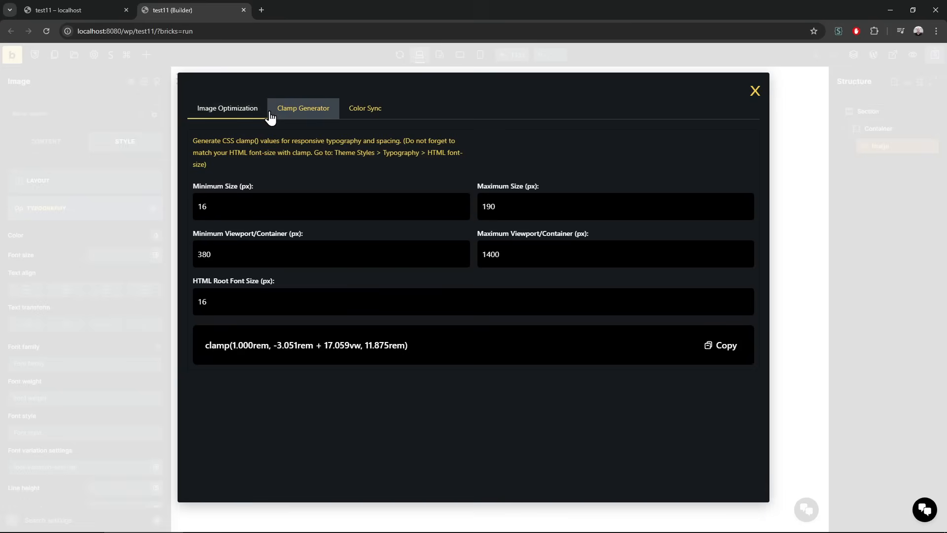
left_click(242, 112)
left_click(245, 267)
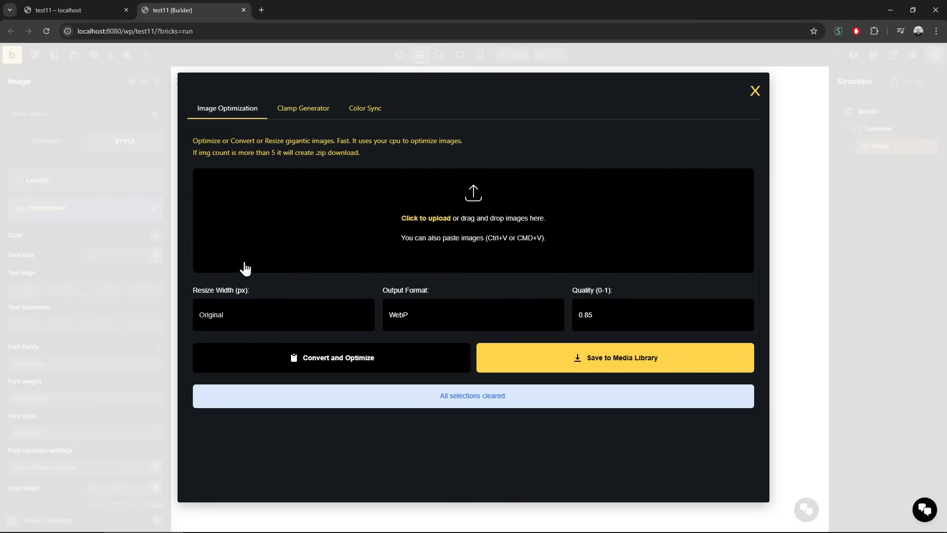
Set the maximum size to 50 px in the Clamp Generator
left_click(293, 117)
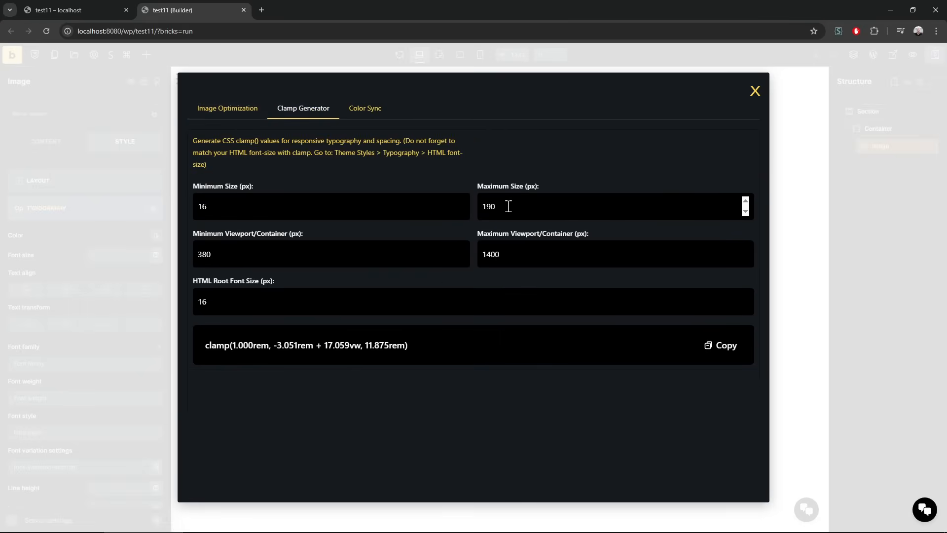
left_click_drag(508, 206, 379, 232)
type("50")
Set the clamp's minimum size to 20 px
left_click_drag(222, 209, 137, 212)
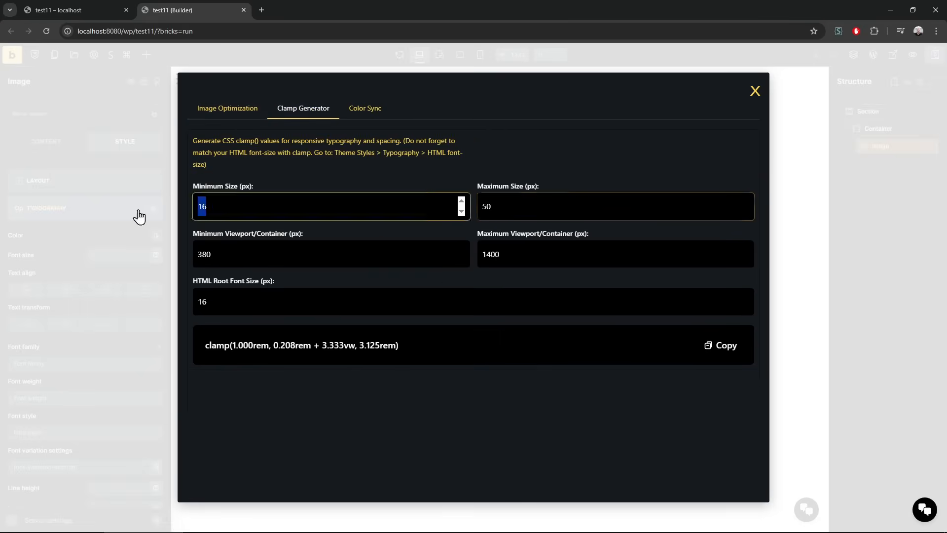
left_click(109, 56)
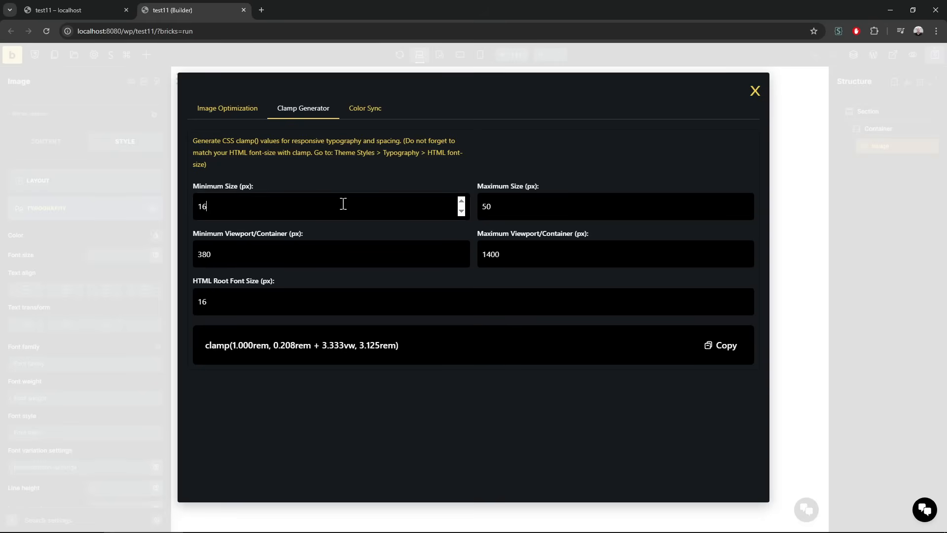
double_click(343, 204)
type("20")
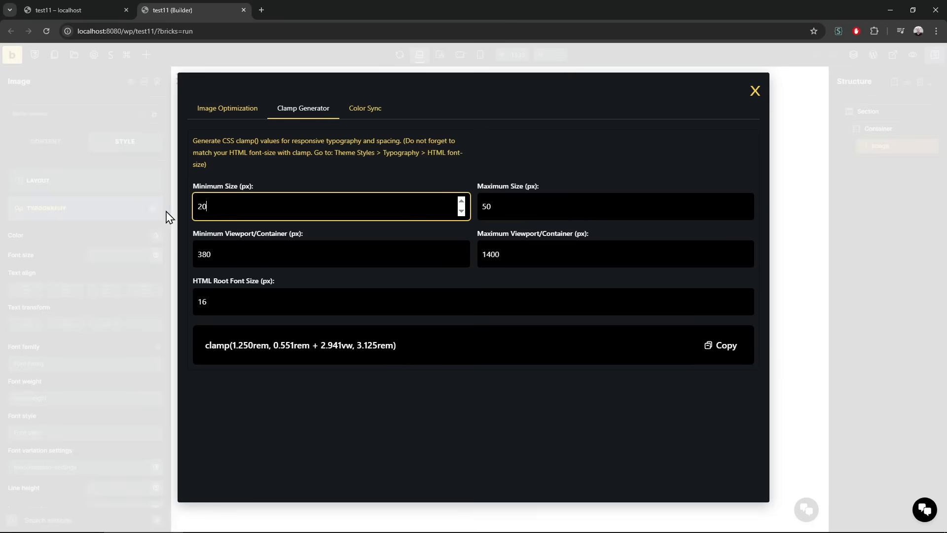
Set the clamp's minimum size to 30 px
left_click_drag(238, 203, 109, 222)
left_click(255, 208)
double_click(221, 202)
type("30")
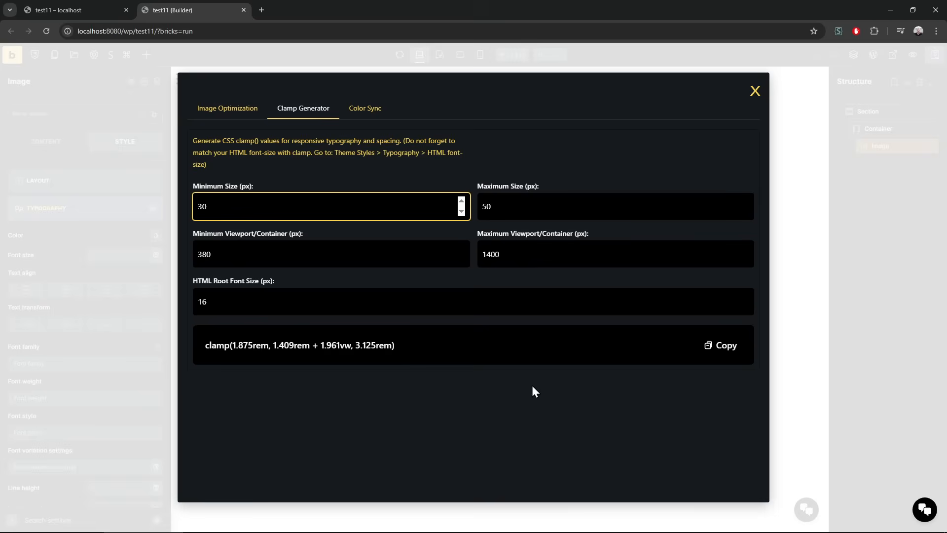
Check the HTML root font size, copy the generated clamp() value, and close the SNN-BRX tools
left_click(225, 299)
double_click(227, 298)
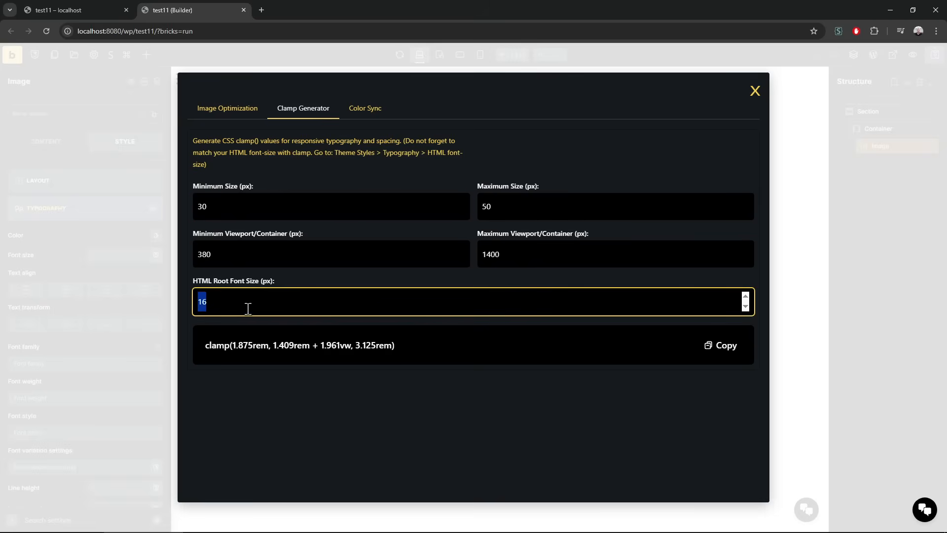
left_click(734, 362)
left_click(784, 381)
Set the HTML font-size to 16px in the default-styles1 theme style's typography and save the changes
left_click(93, 54)
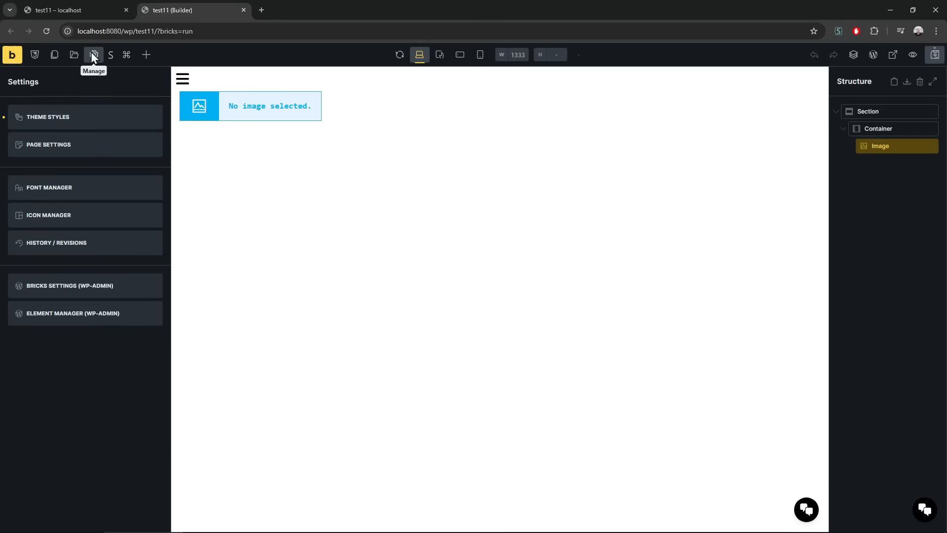
left_click(45, 122)
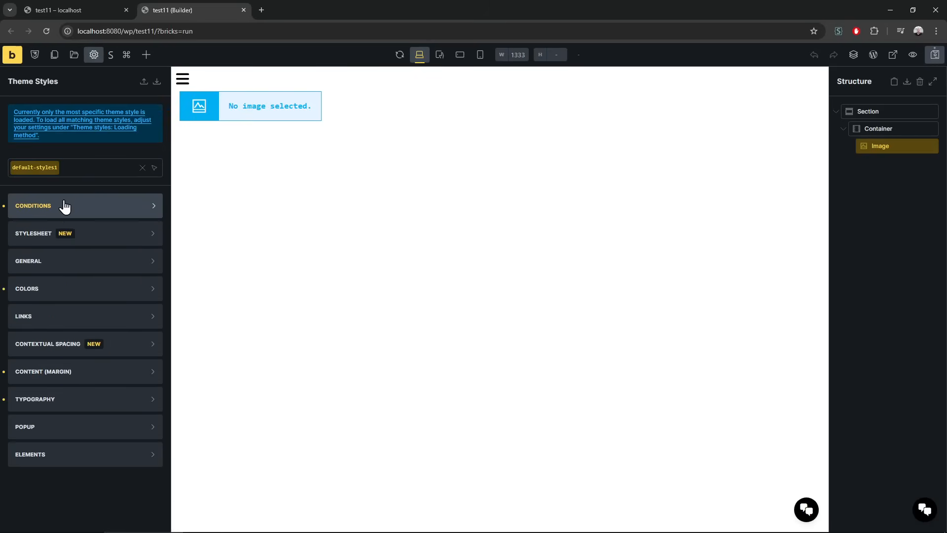
left_click(69, 399)
scroll(108, 278, "down", 3)
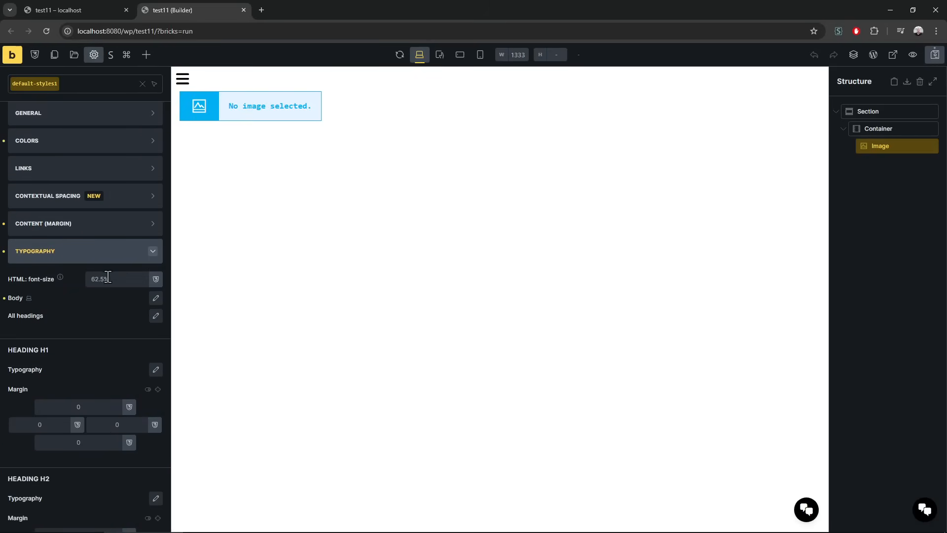
left_click(108, 278)
type("16")
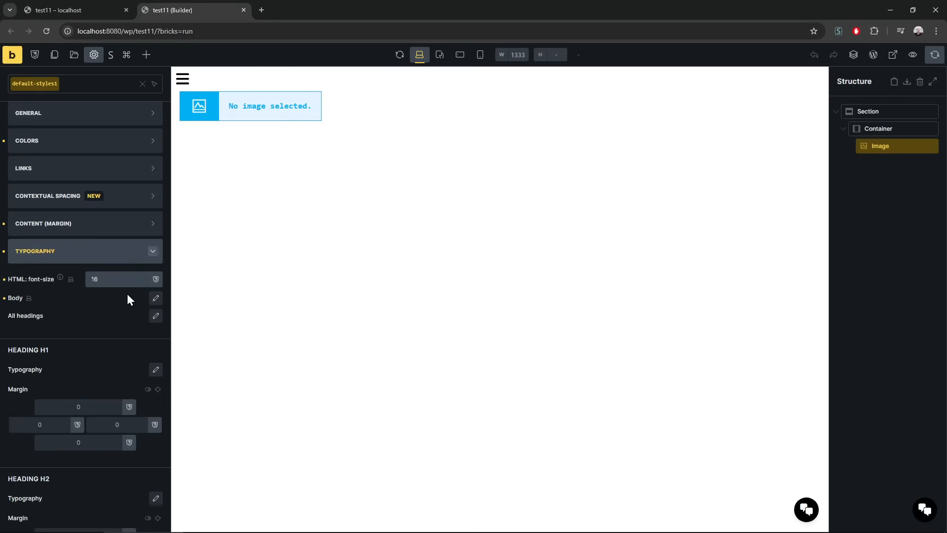
key("ctrl+s")
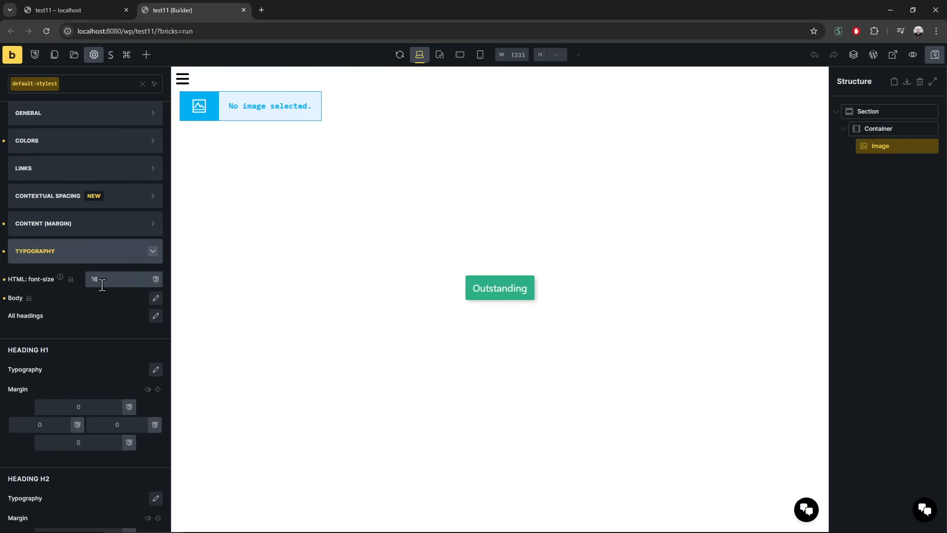
type("px")
key("ctrl+s")
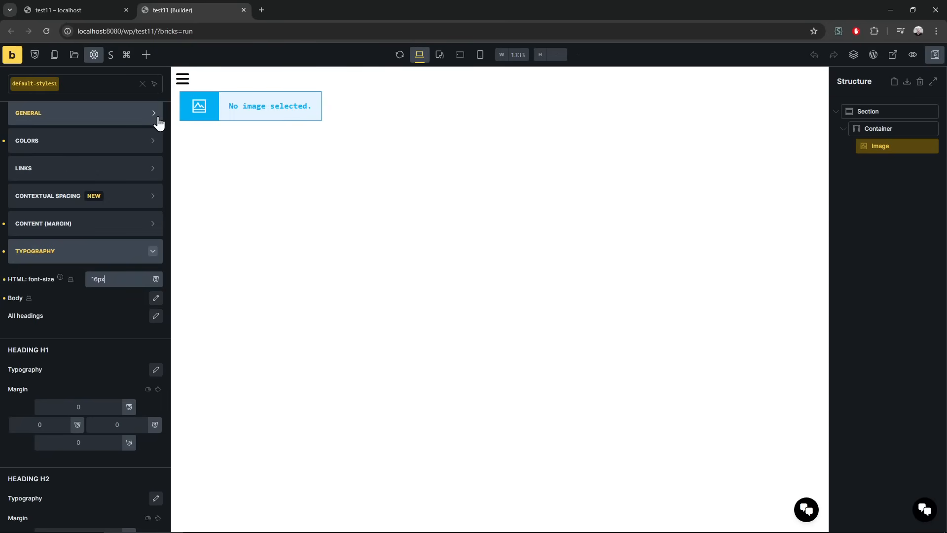
Inspect the theme style's body typography settings, close them, and save
left_click(155, 299)
left_click(112, 339)
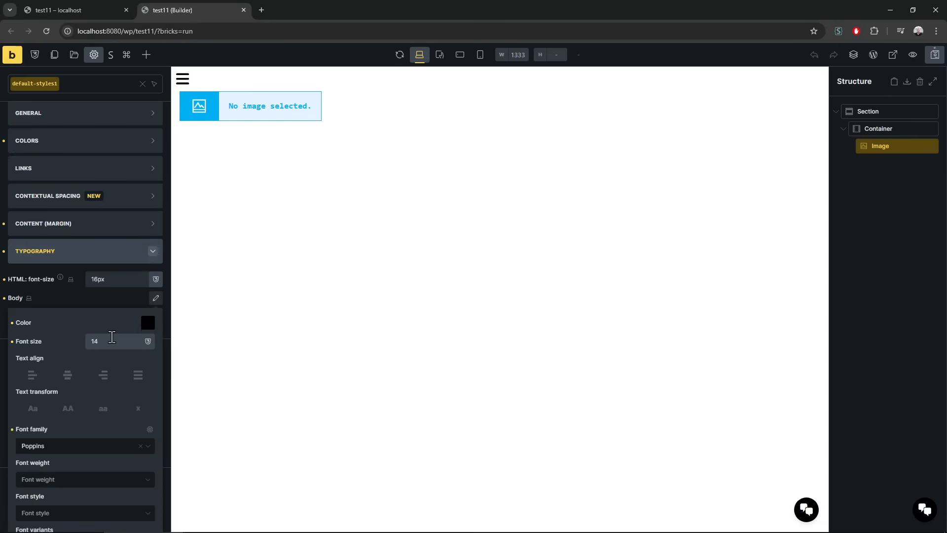
left_click(110, 301)
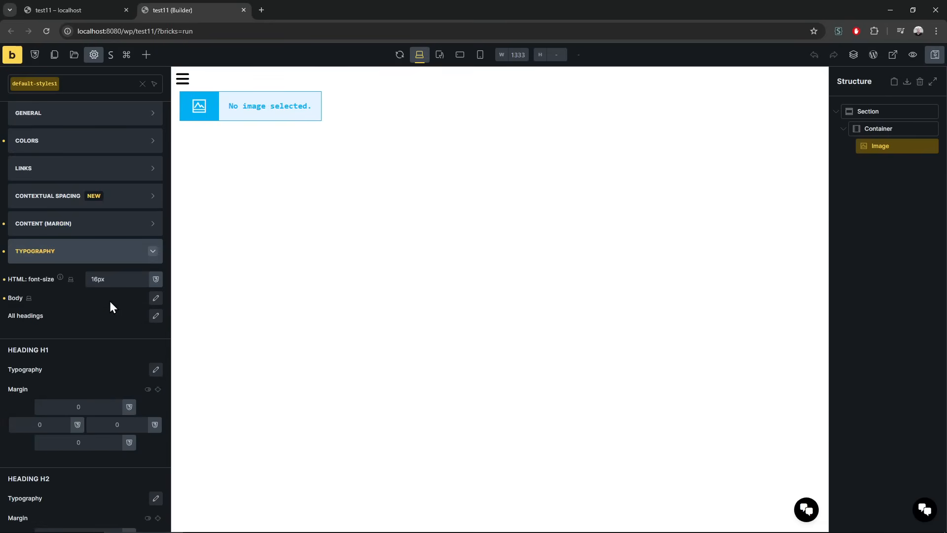
key("ctrl+s")
Create a global variable named size-50 with the copied value clamp(1.875rem, 1.409rem + 1.961vw, 3.125rem), save it, and close the manager
left_click(190, 98)
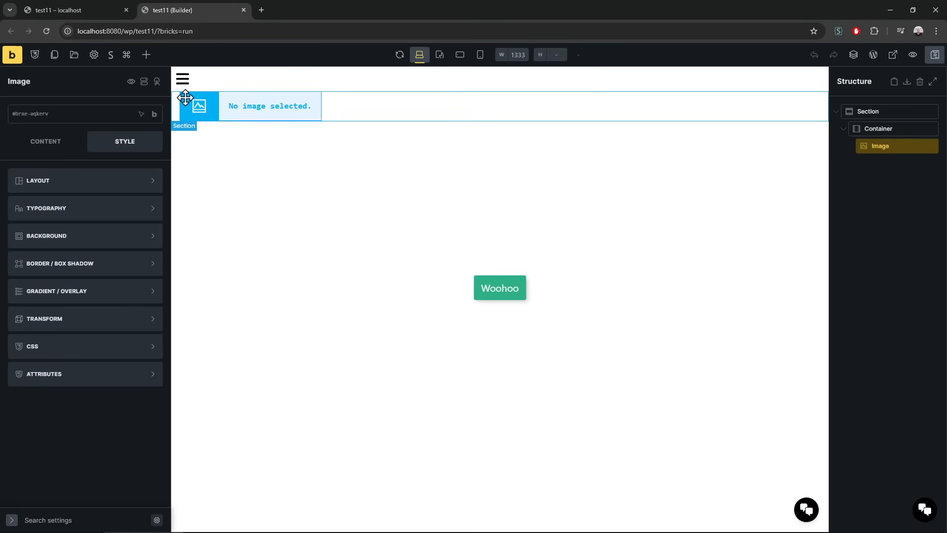
left_click(145, 54)
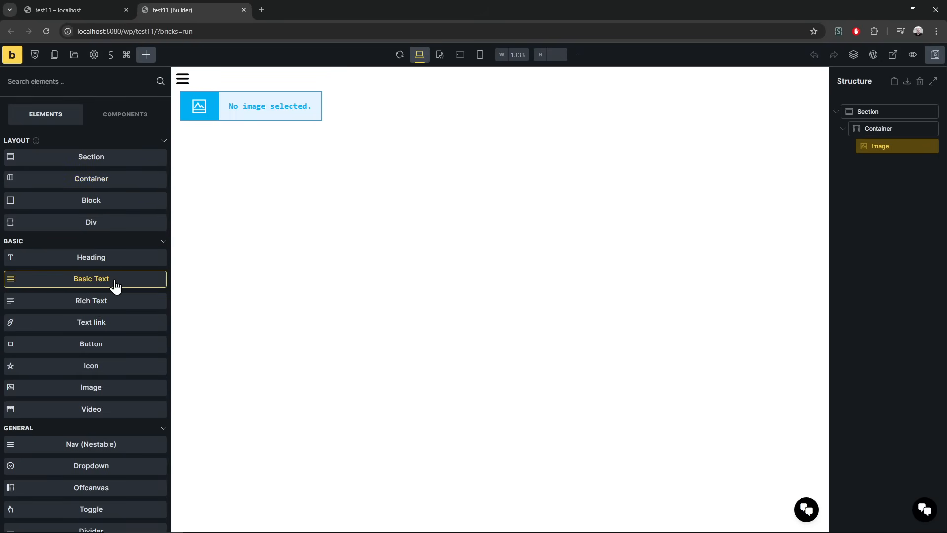
left_click(35, 54)
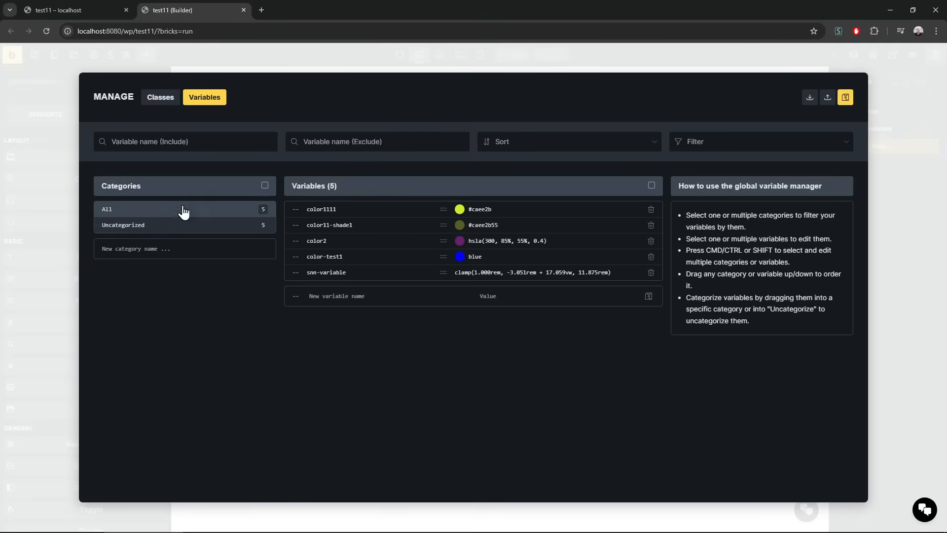
left_click(348, 298)
type("size-50")
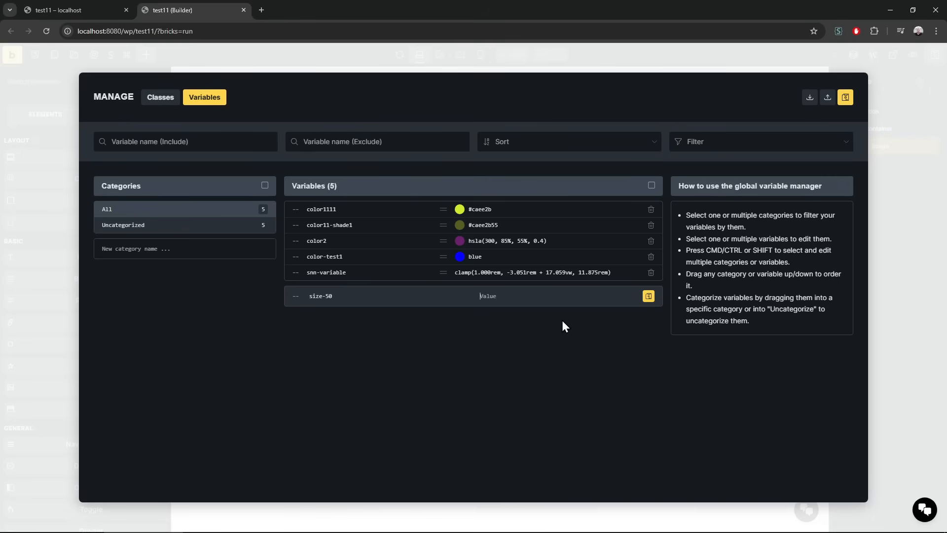
key("ctrl+v")
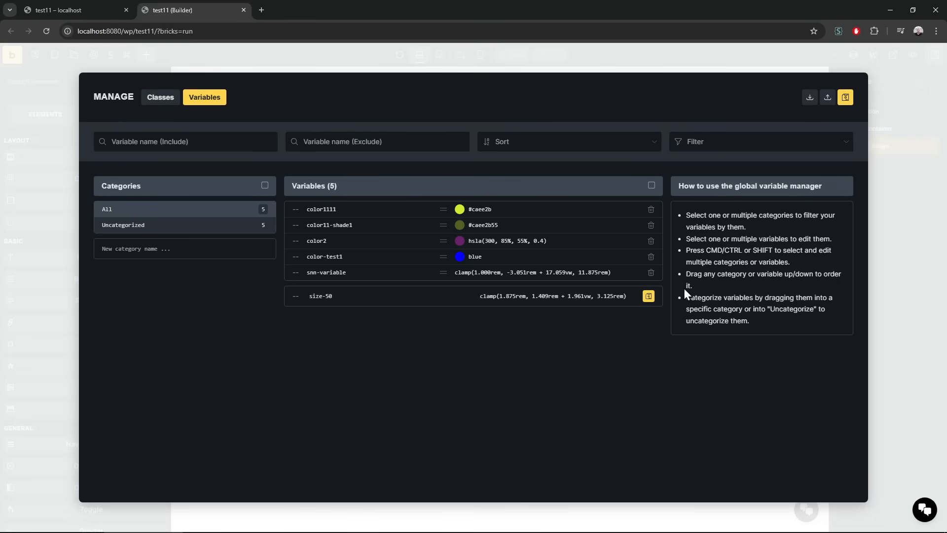
left_click(648, 295)
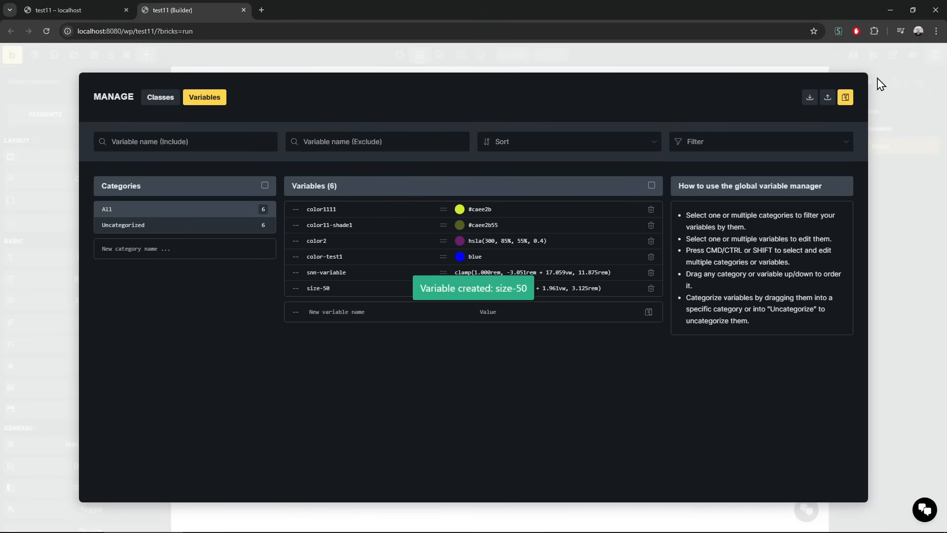
left_click(898, 186)
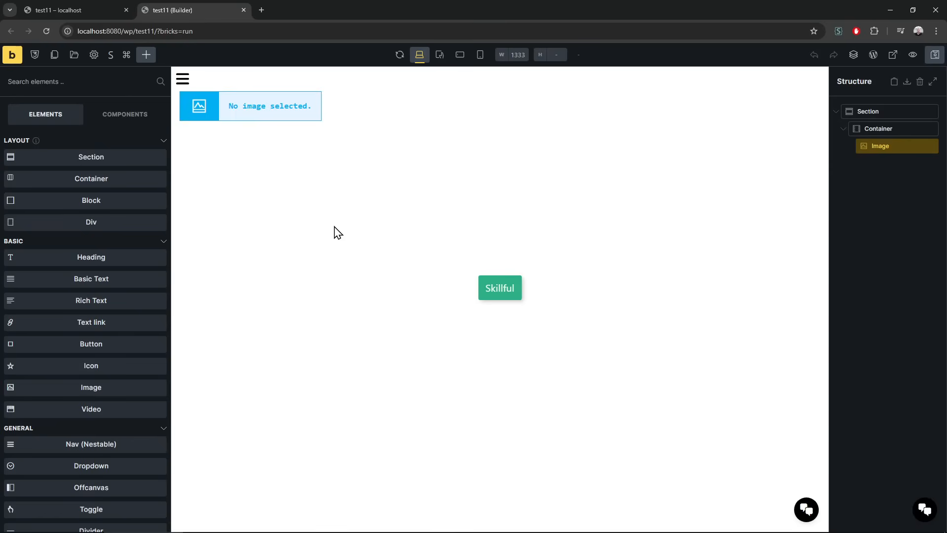
Add a heading element below the image and set its font size to the size-50 variable
left_click(98, 269)
left_click(88, 212)
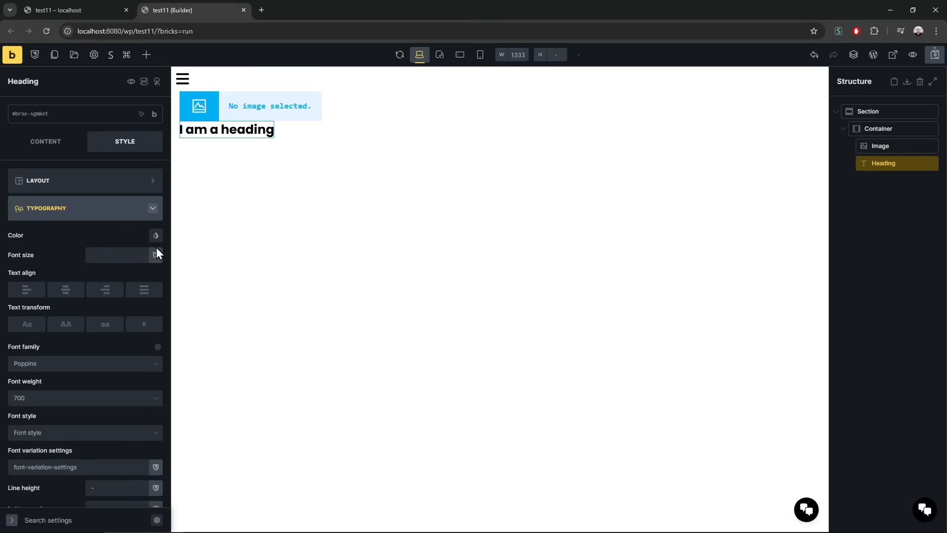
left_click(156, 255)
left_click(55, 371)
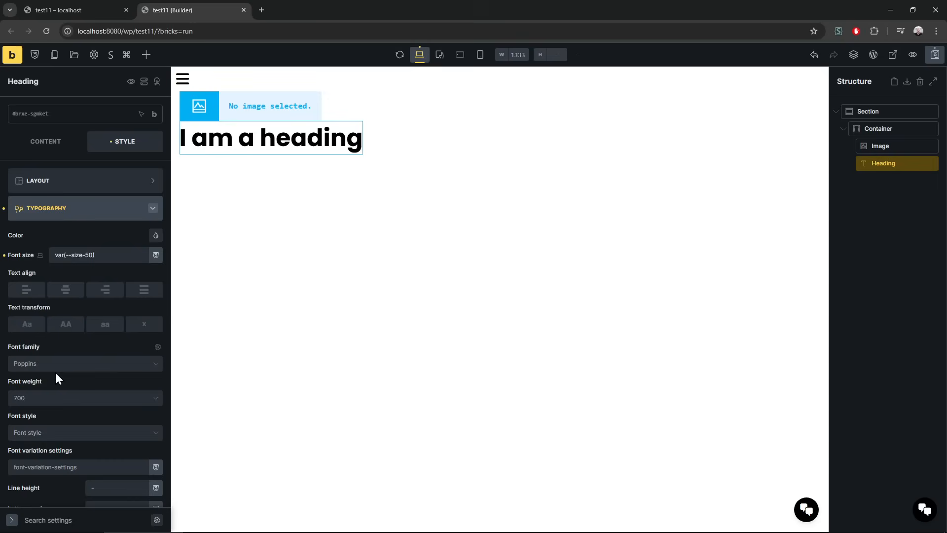
Preview the heading at the mobile portrait, tablet and mobile landscape breakpoints, return to desktop, and deselect it
left_click(480, 54)
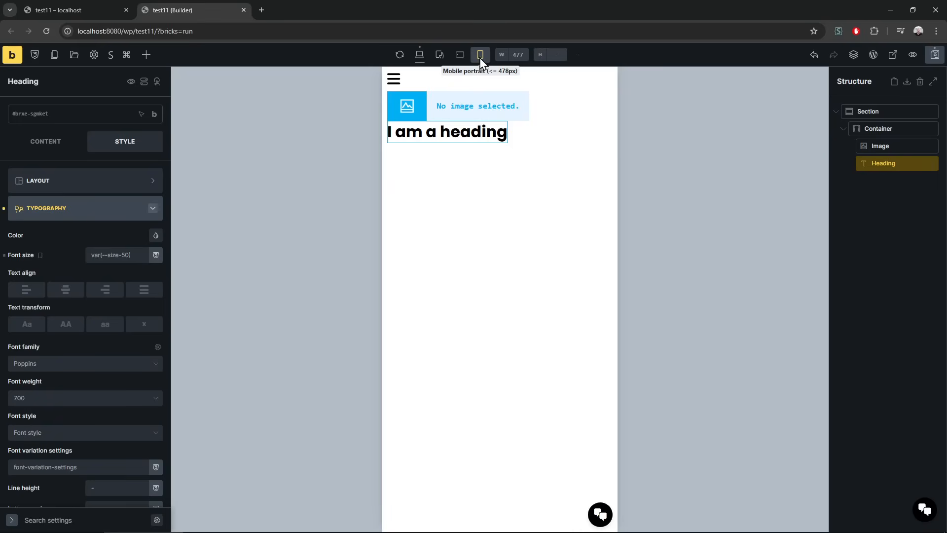
left_click(420, 55)
left_click(439, 55)
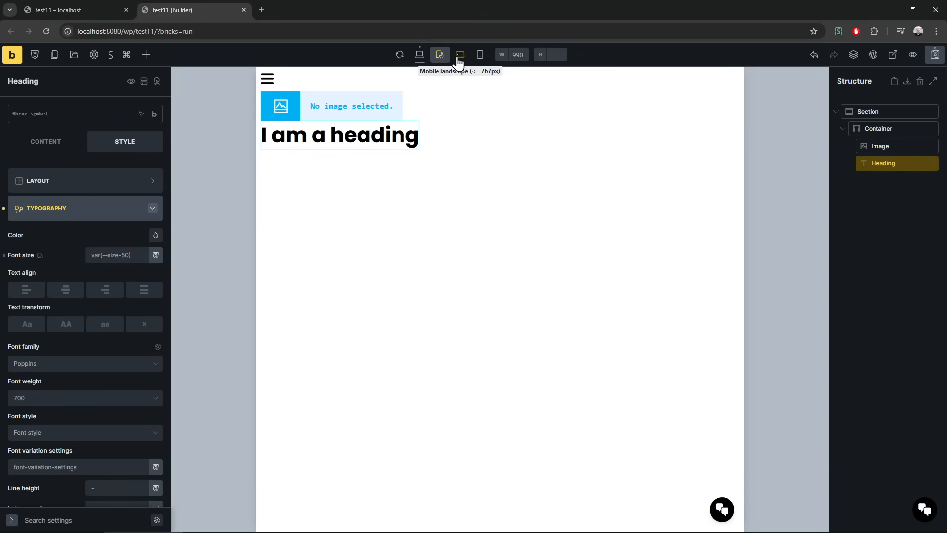
left_click(460, 55)
left_click(480, 55)
left_click(419, 55)
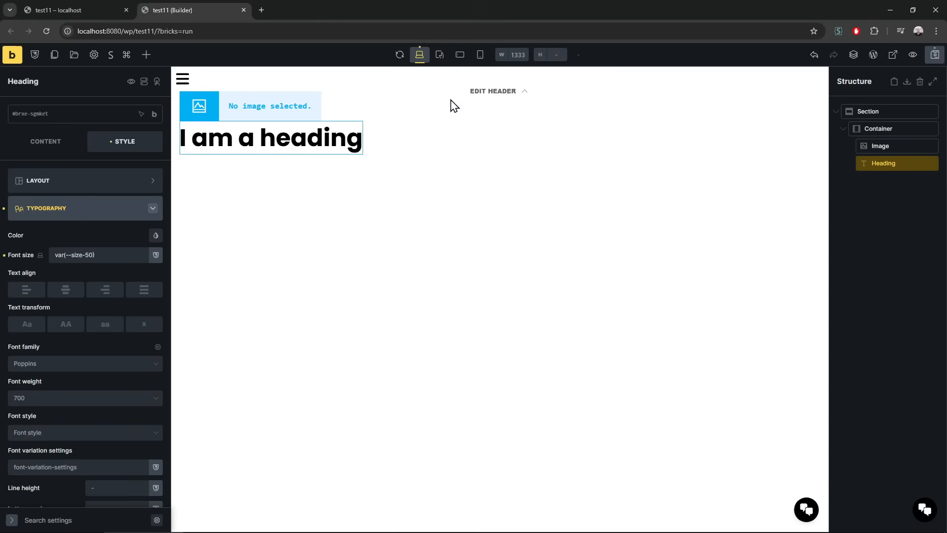
left_click(854, 220)
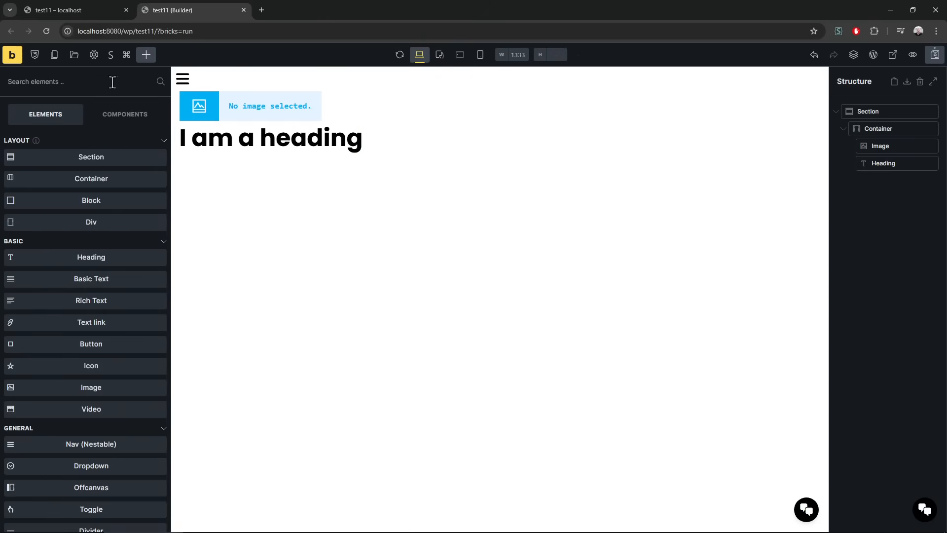
Open the SNN-BRX clamp generator, close it, and reopen it to view its settings
left_click(110, 57)
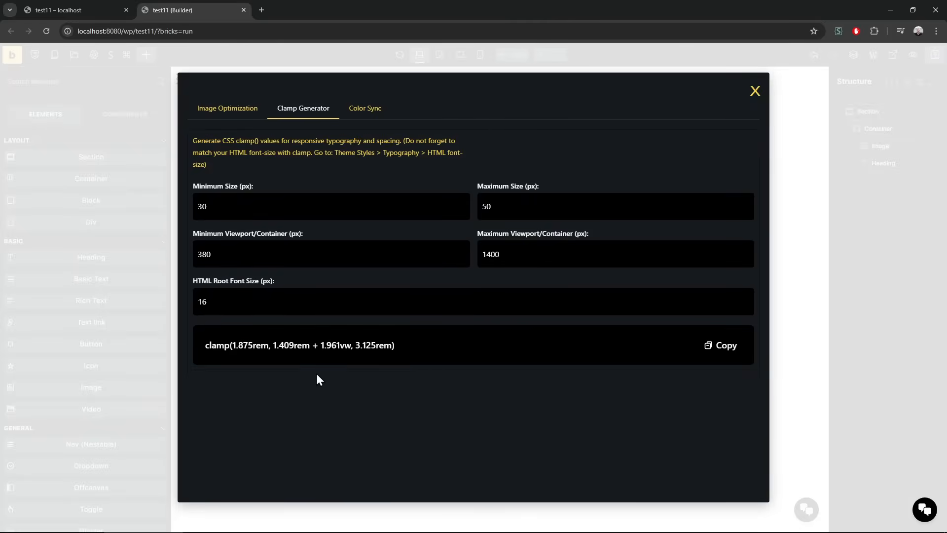
left_click(107, 169)
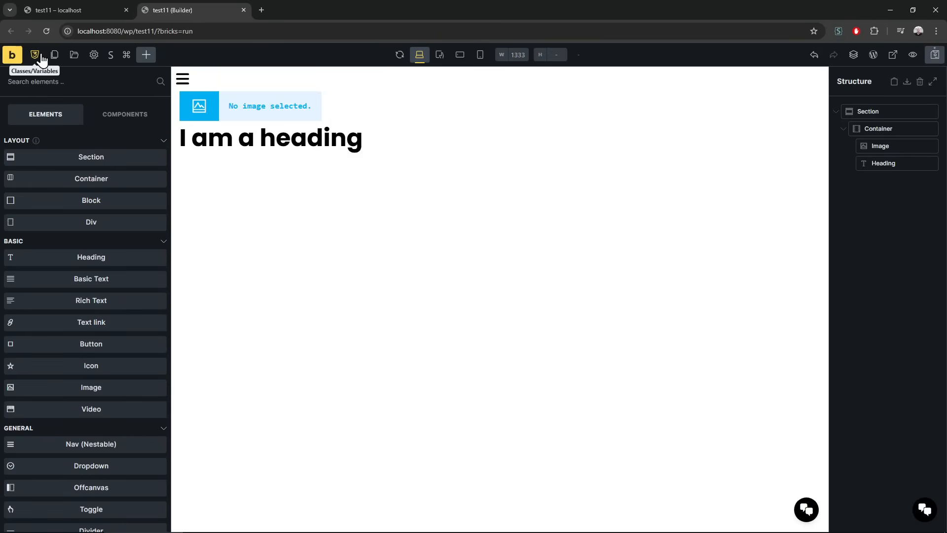
left_click(111, 57)
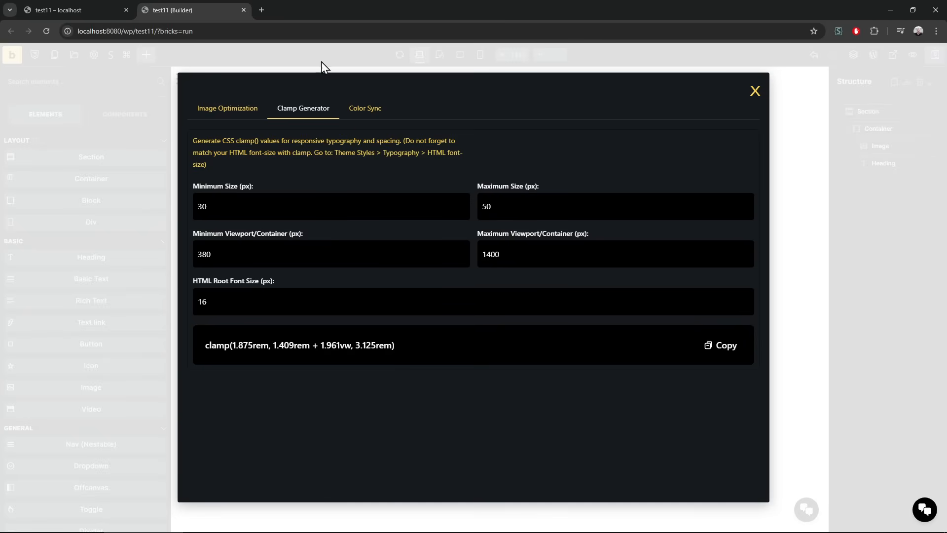
Load sinanisler.com/tools in a new browser tab and open its Convert & Compress and Clamp() CSS tools in separate tabs
key("ctrl+t")
type("sinan")
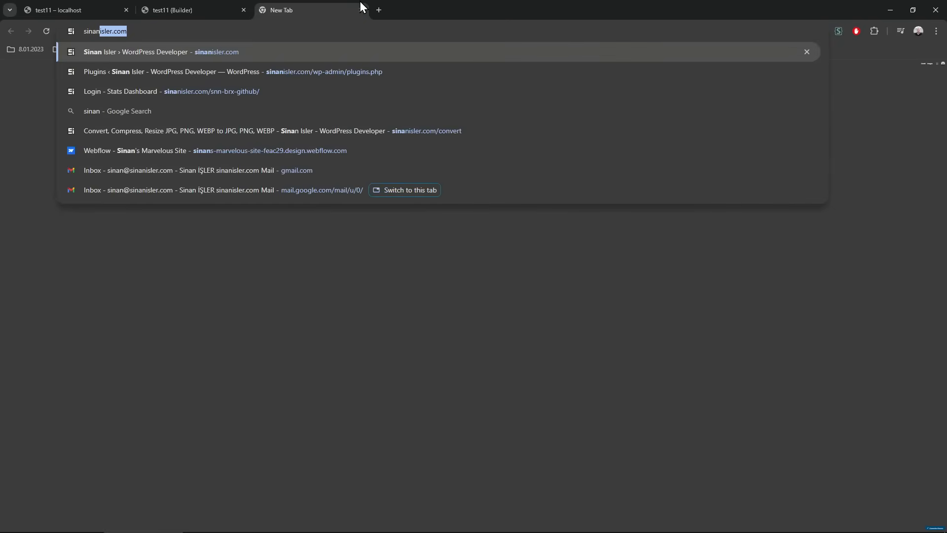
type("isler.com/tools")
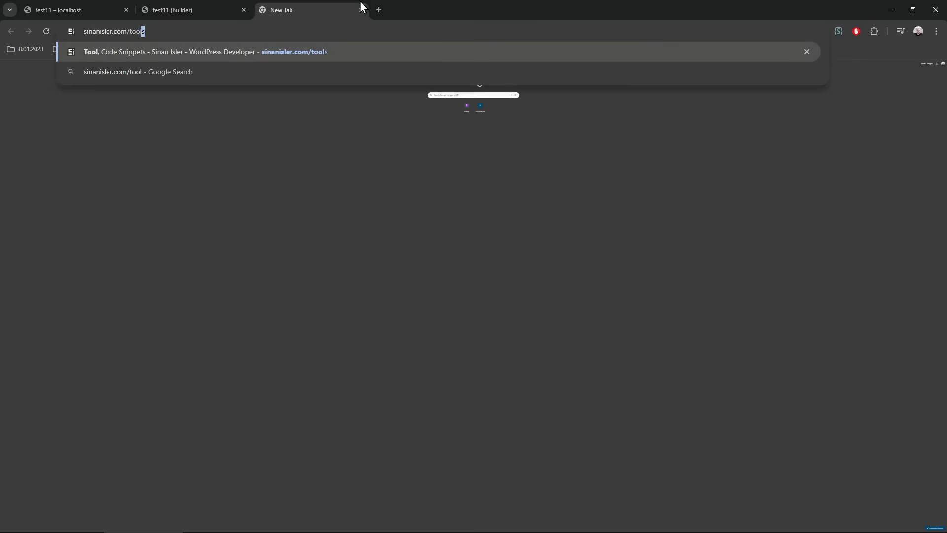
key("Return")
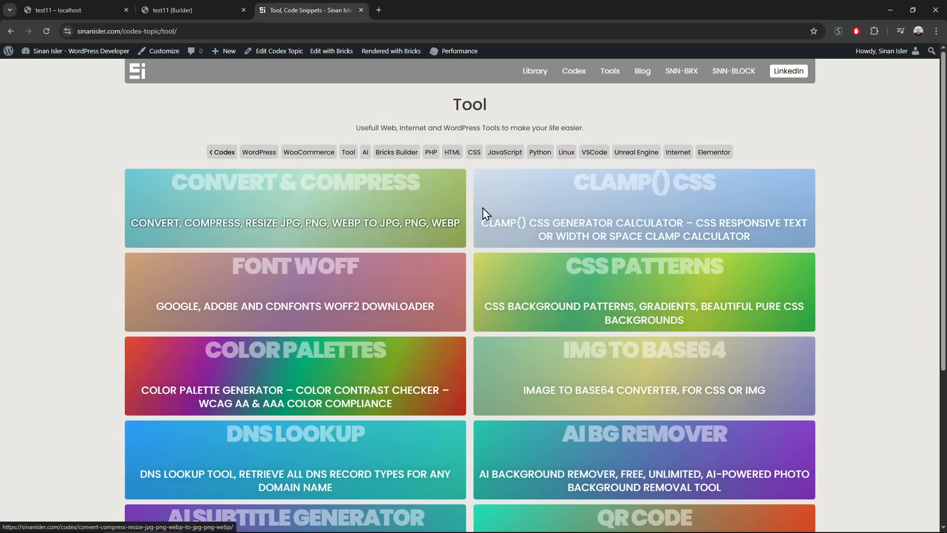
middle_click(452, 211)
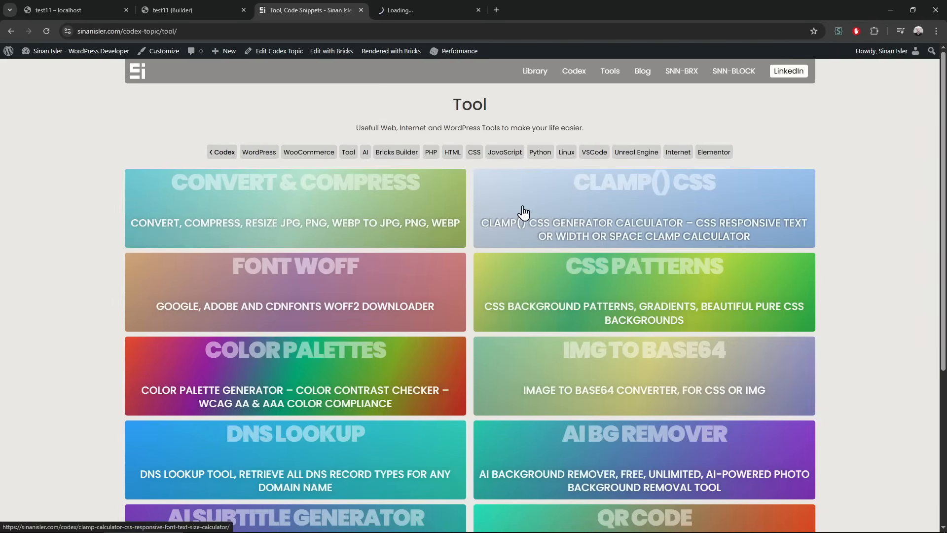
middle_click(521, 206)
View the clamp() calculator and image converter pages, and close all the website's tabs to return to the builder
left_click(448, 3)
left_click(540, 2)
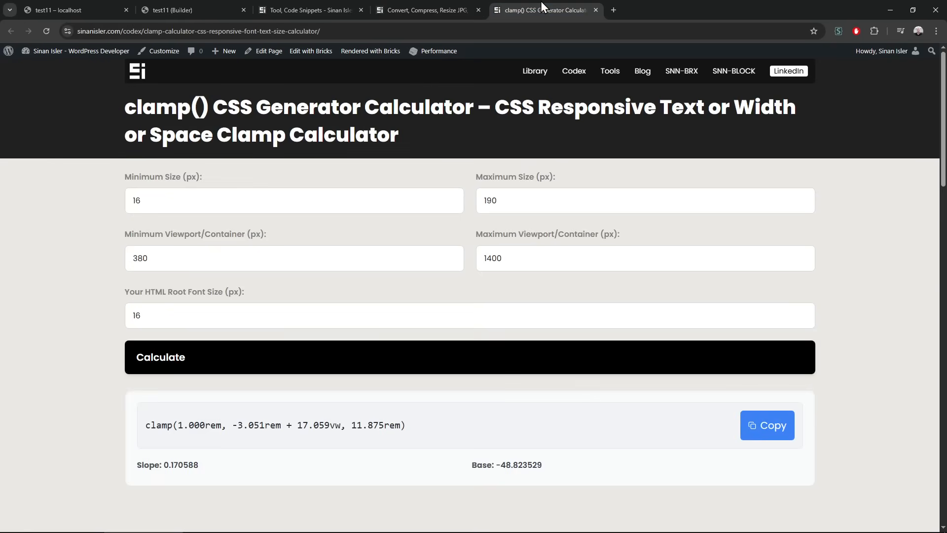
left_click(428, 6)
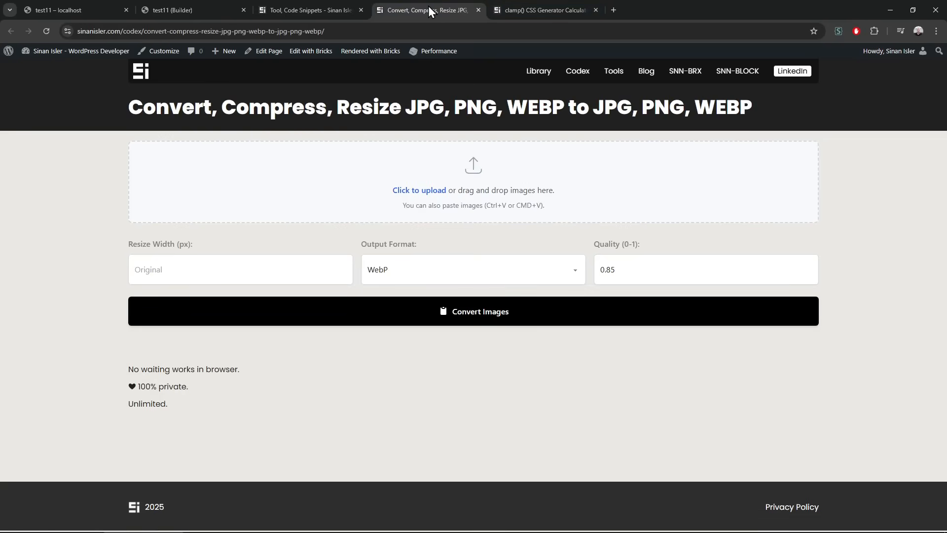
middle_click(433, 5)
middle_click(433, 4)
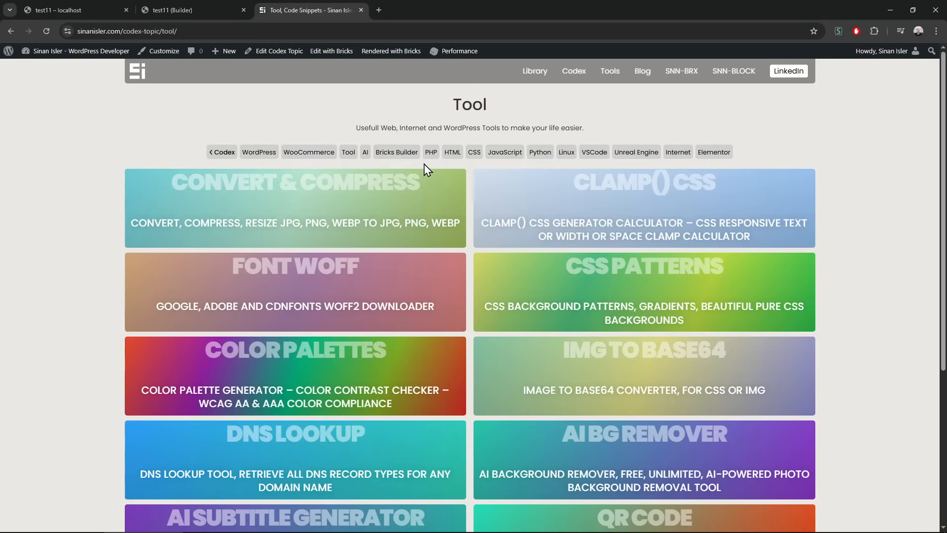
middle_click(314, 2)
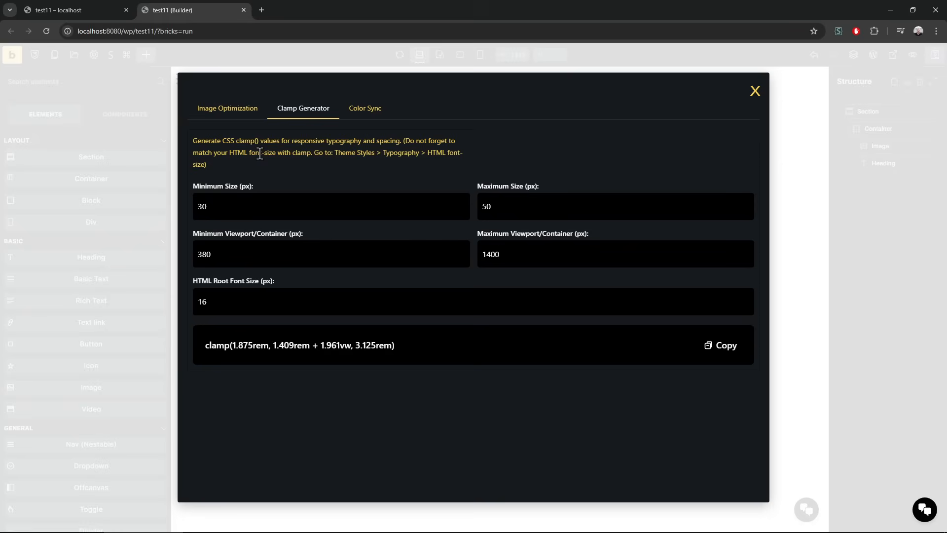
Switch to the Image Optimization tool, read its description, and load ferris-wheel-7698474_1920.jpg from the Downloads folder
left_click(232, 115)
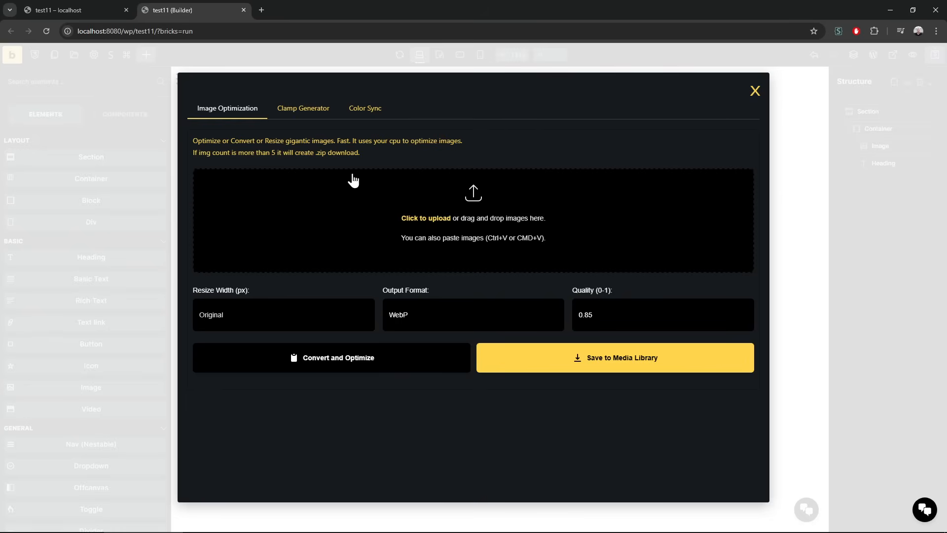
left_click_drag(378, 141, 411, 141)
left_click(273, 140)
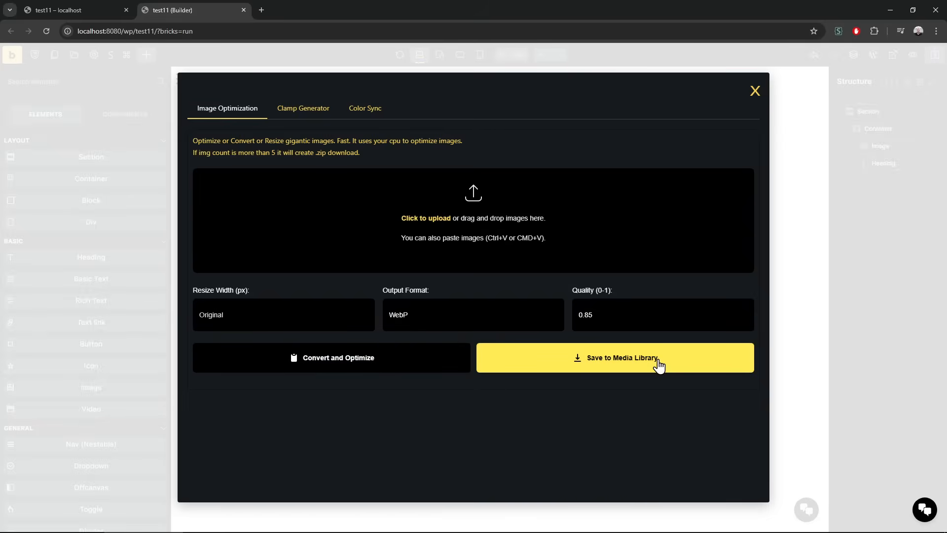
left_click(430, 228)
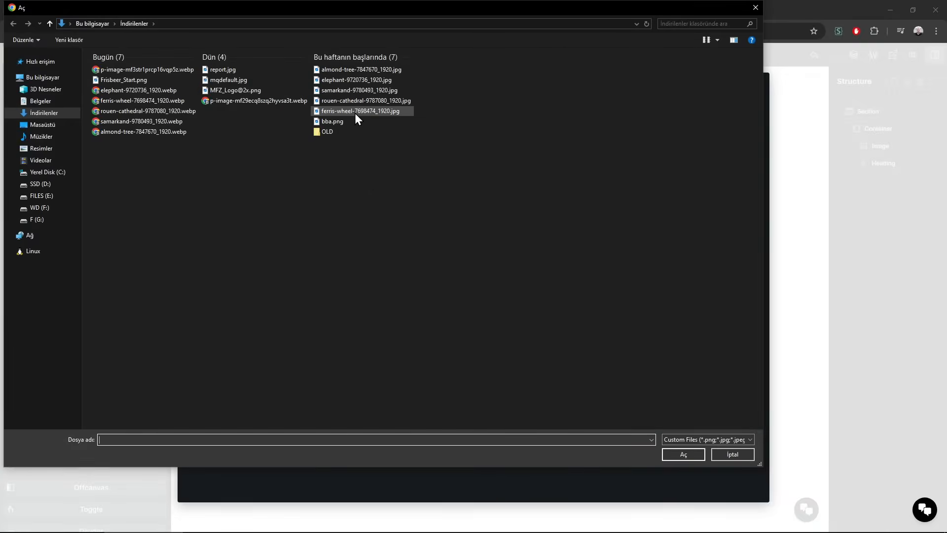
left_click(355, 114)
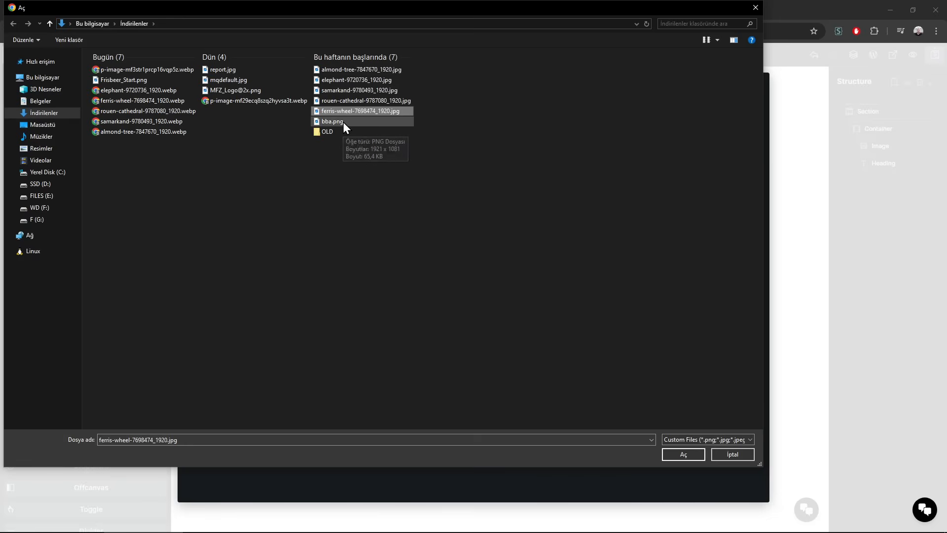
double_click(353, 111)
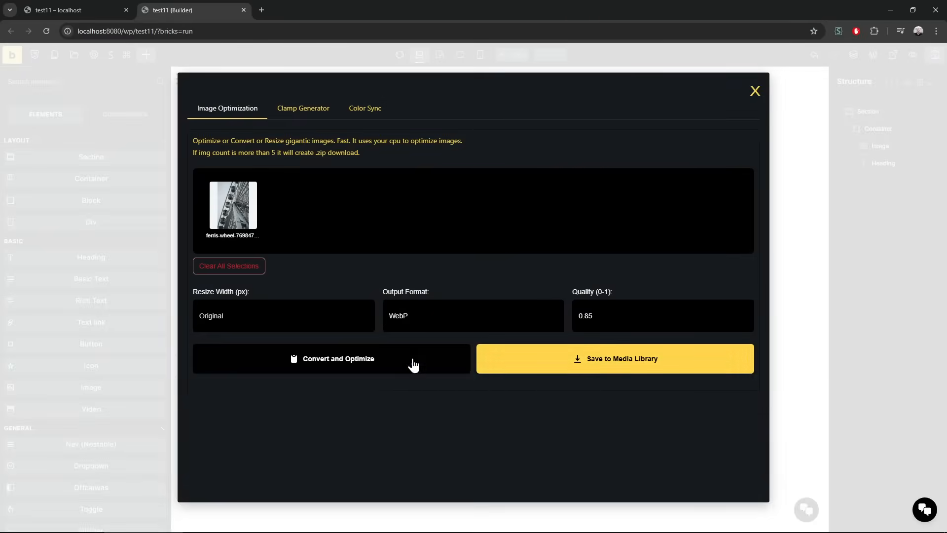
Try to save the unconverted ferris wheel image to the media library
left_click(535, 367)
left_click_drag(405, 396, 590, 396)
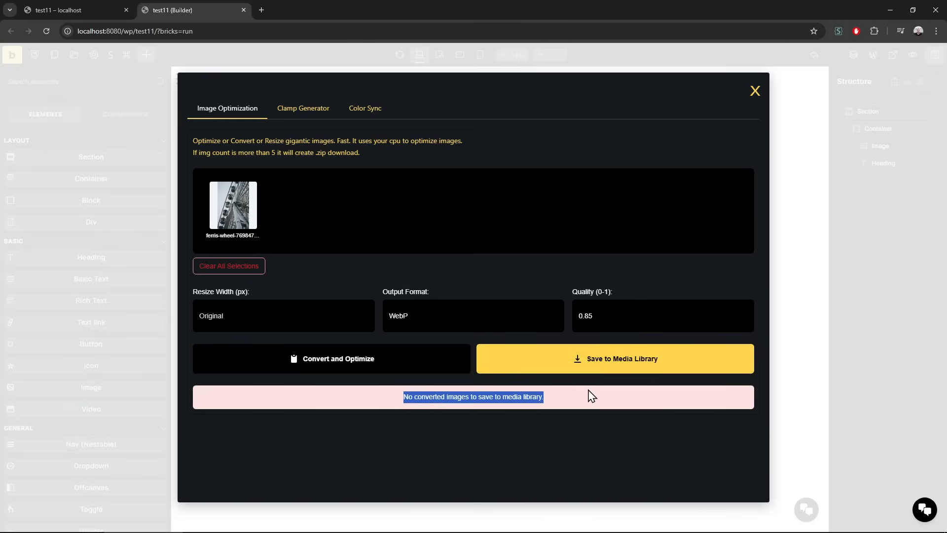
left_click(589, 397)
double_click(463, 397)
left_click_drag(482, 397, 403, 397)
left_click(513, 417)
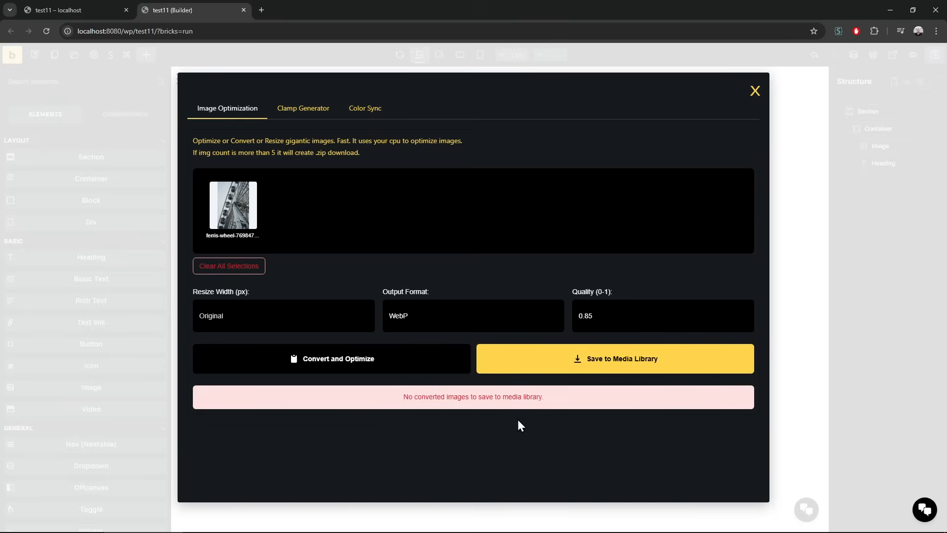
Convert the loaded image to WebP with a resize width of 500 px and save it to the media library
left_click(431, 326)
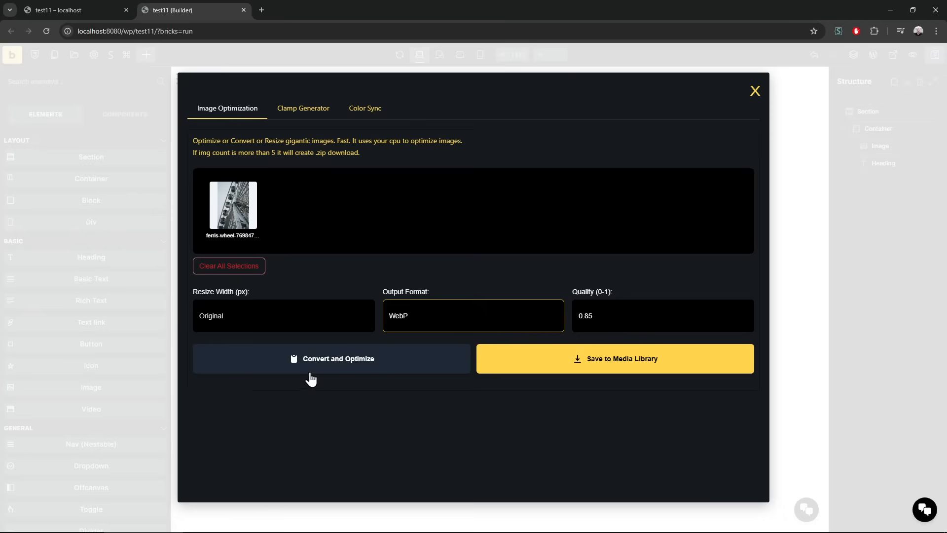
left_click(389, 403)
left_click(281, 315)
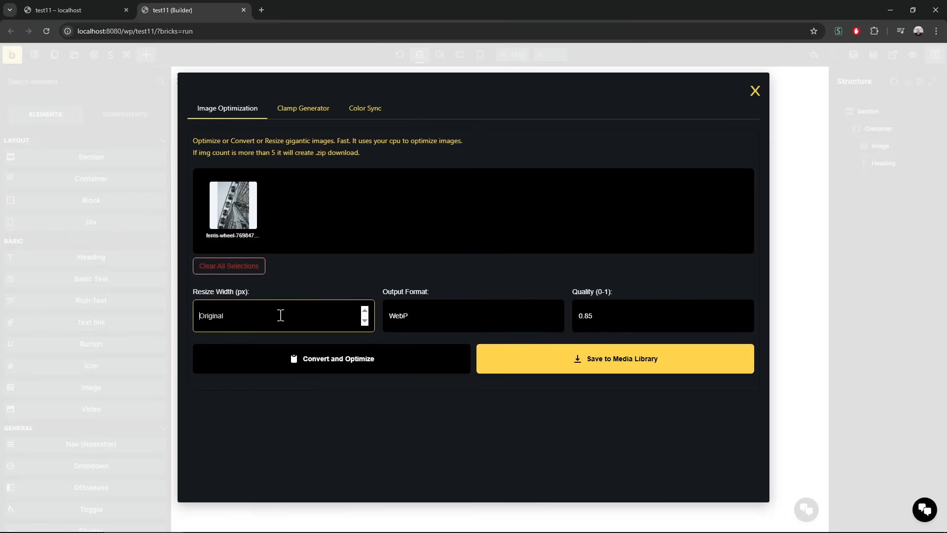
type("500")
left_click(375, 363)
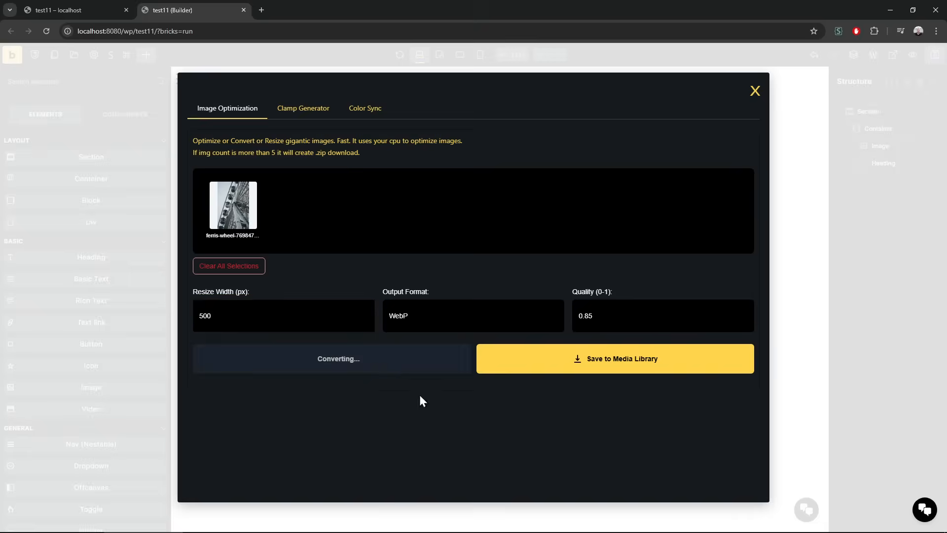
left_click(585, 365)
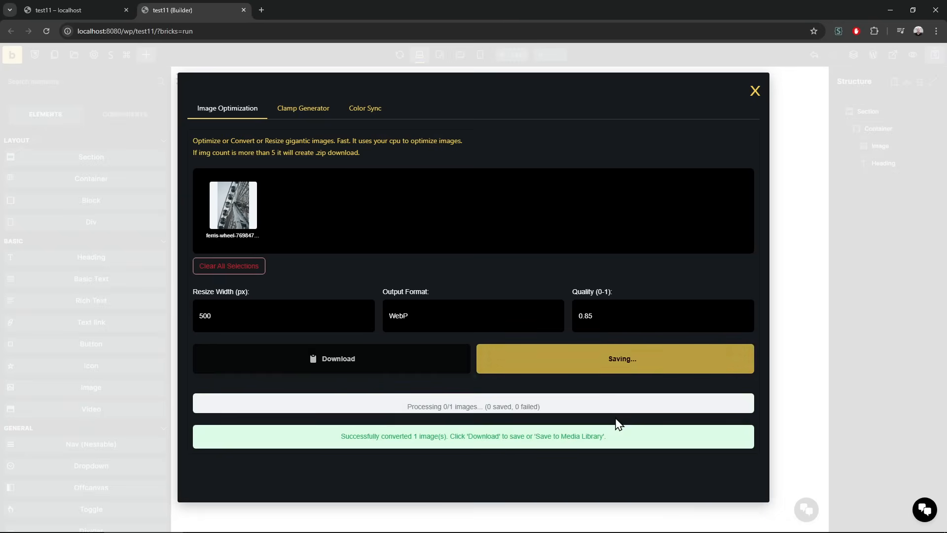
left_click_drag(430, 436, 575, 438)
left_click(578, 438)
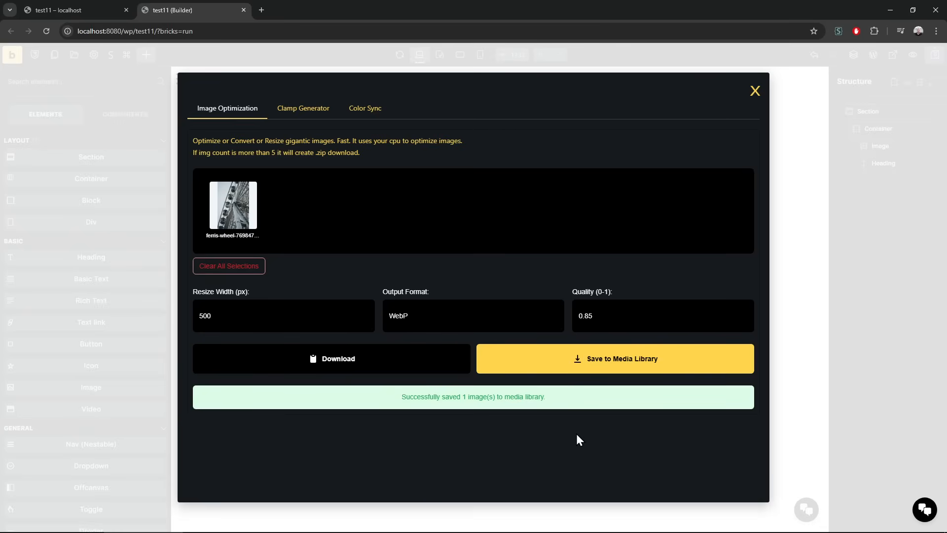
Close the optimizer and open the media library from the page's image element
left_click(754, 91)
left_click(207, 99)
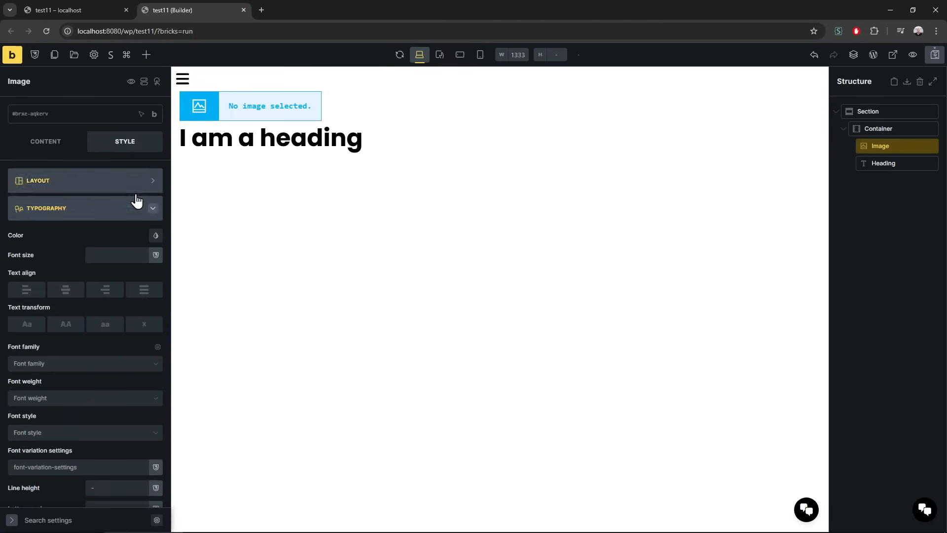
left_click(49, 143)
left_click(88, 191)
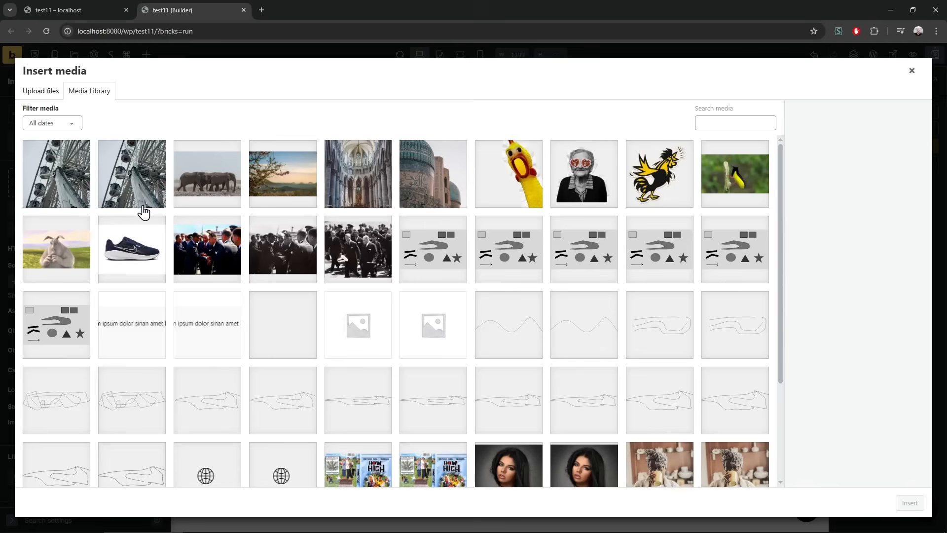
Compare the dimensions of the two ferris wheel images and insert ferris-wheel-7698474_1920-1.webp into the image element
left_click(74, 193)
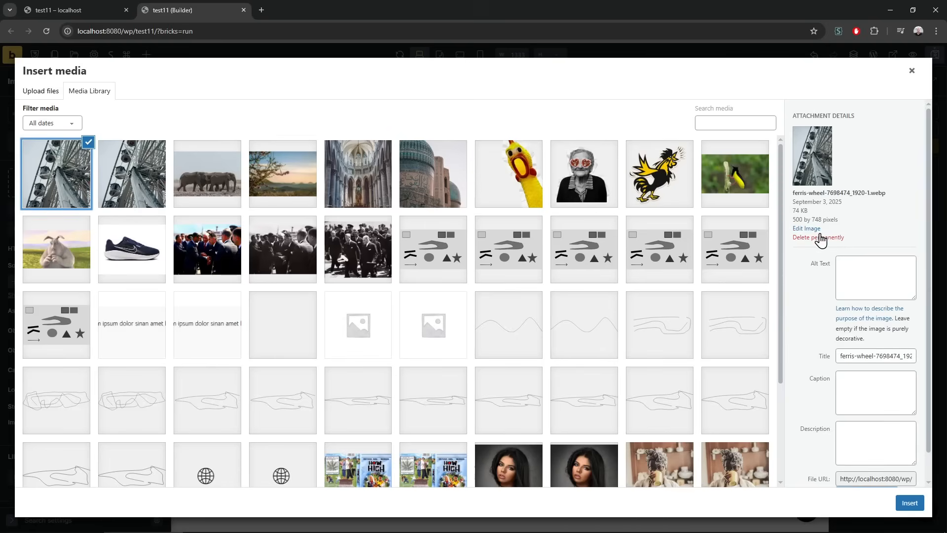
triple_click(817, 219)
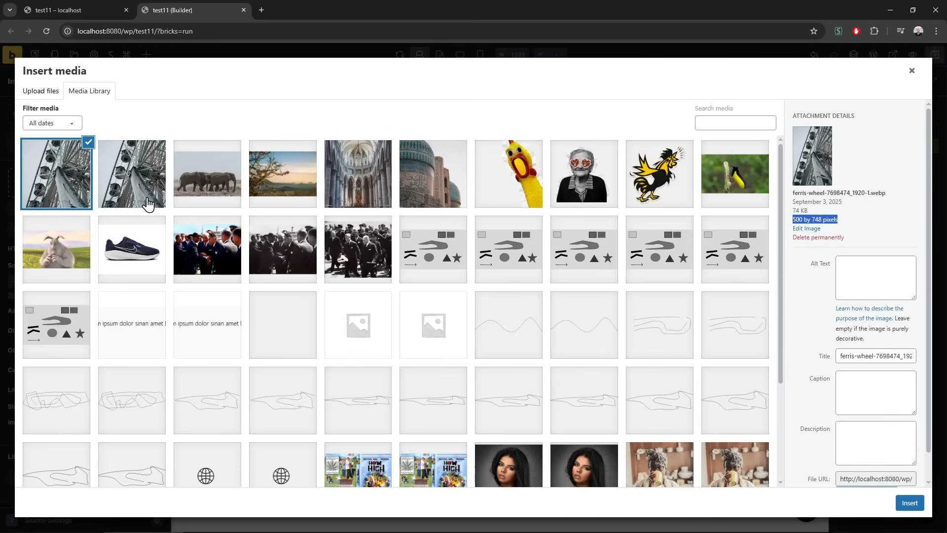
left_click(143, 199)
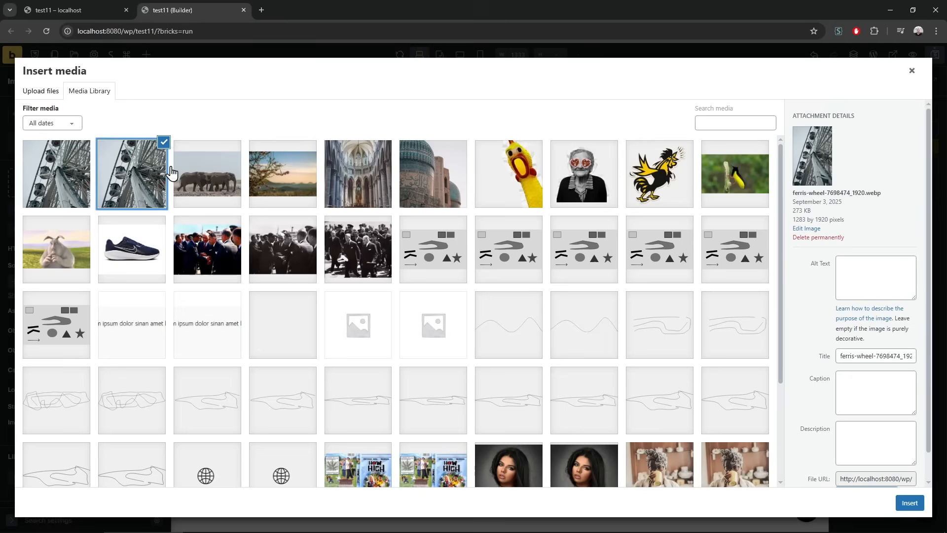
left_click_drag(794, 220, 831, 218)
left_click(831, 217)
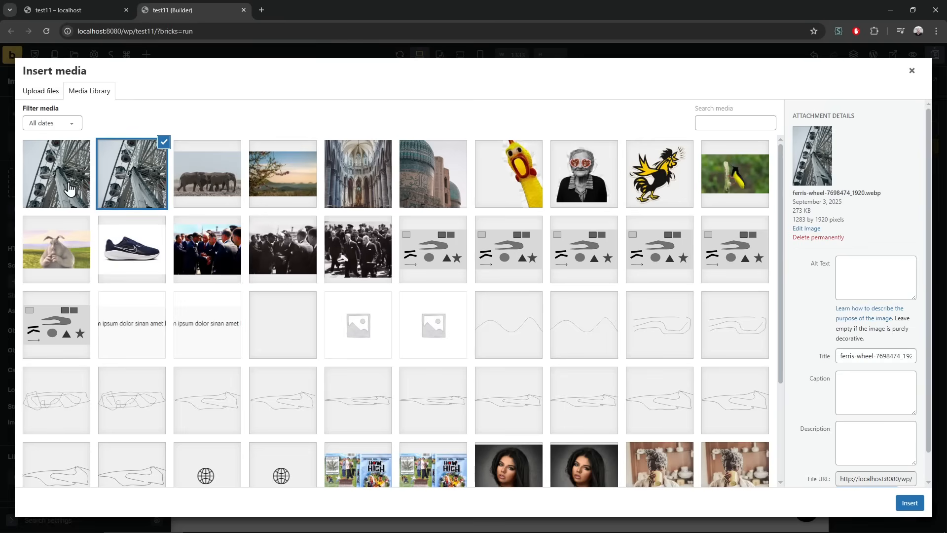
left_click(69, 192)
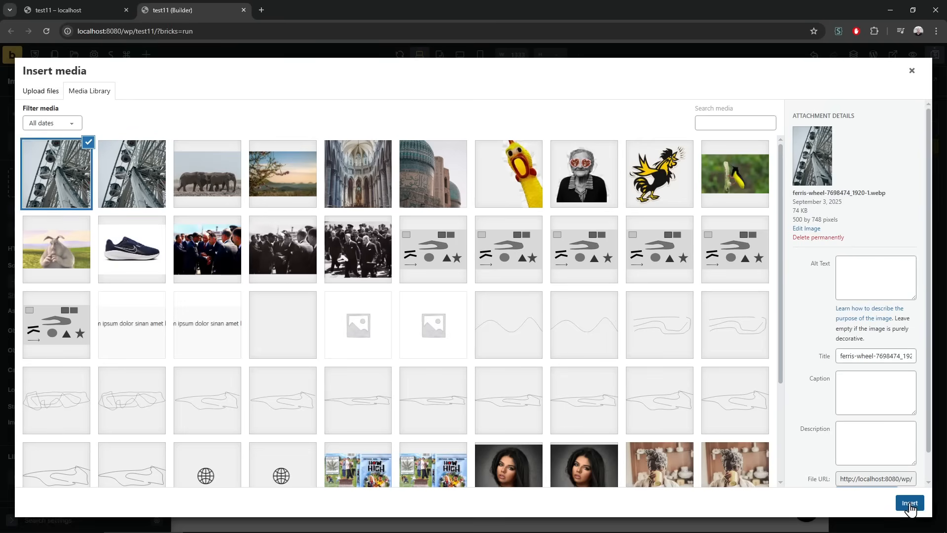
left_click(909, 503)
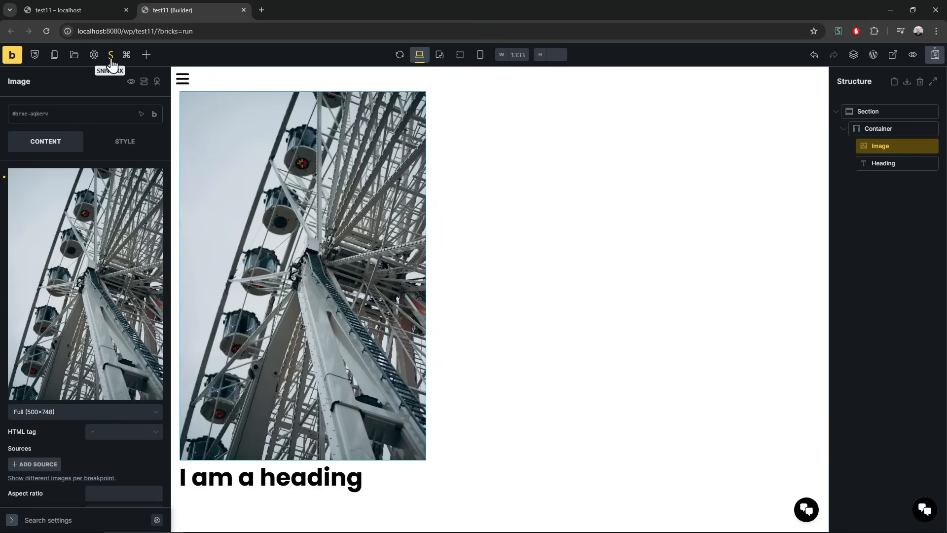
Reopen the Image Optimization tool and clear all its image selections
left_click(113, 56)
left_click(232, 270)
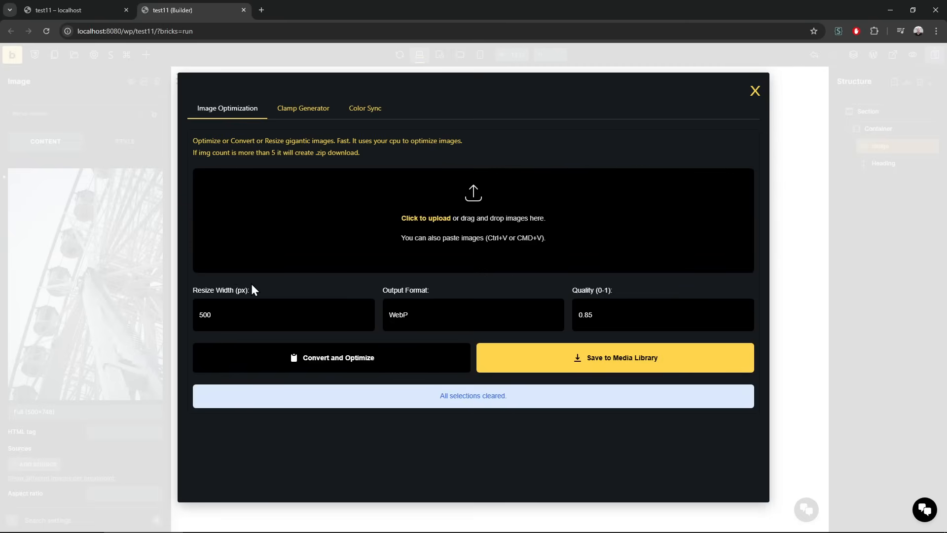
Open the online image converter at sinanisler.com/convert in a new browser tab and examine its address
key("ctrl+t")
type("sinanisler.com")
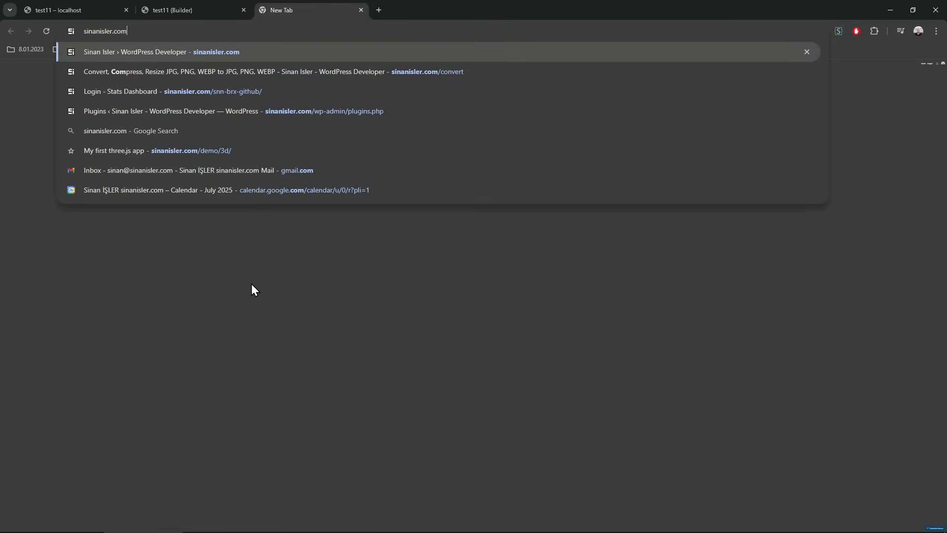
type("/co")
key("Return")
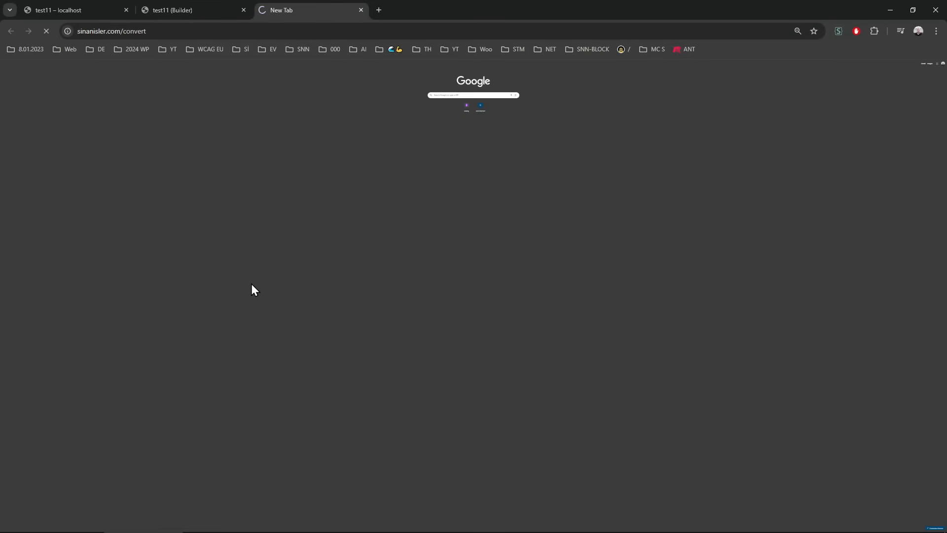
left_click(136, 31)
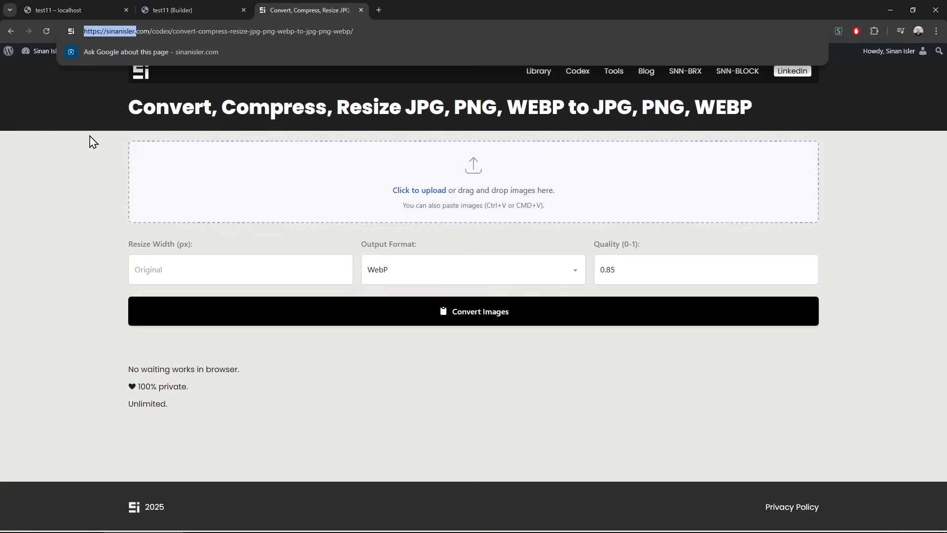
Close the online converter's browser tab and load the almond-tree, elephant, samarkand, rouen-cathedral and ferris-wheel JPG files into the Image Optimization tool
left_click(67, 130)
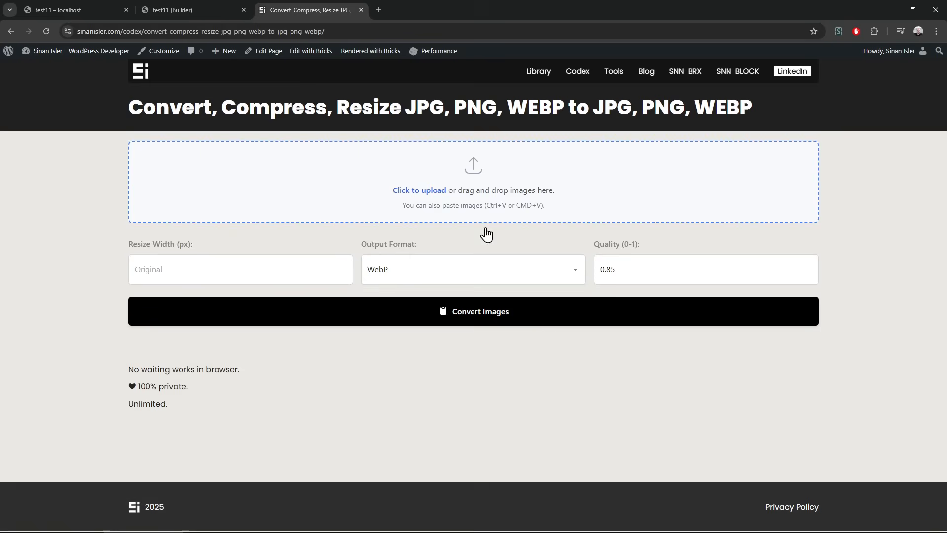
middle_click(291, 2)
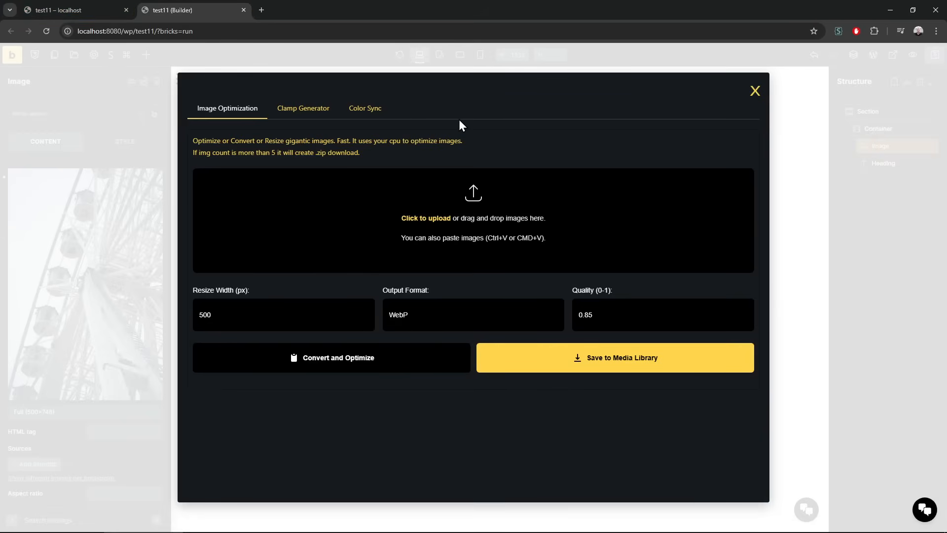
left_click(475, 253)
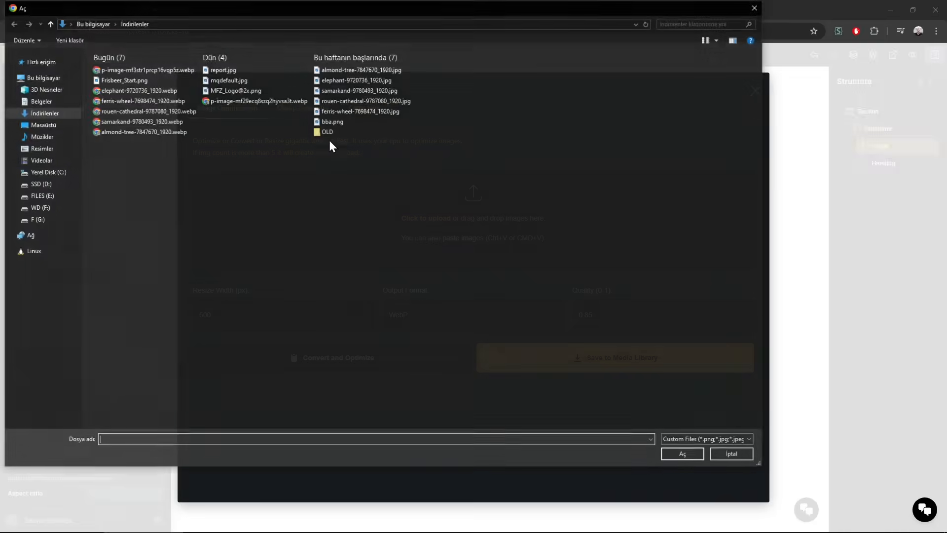
left_click(328, 111)
left_click(353, 72, "shift")
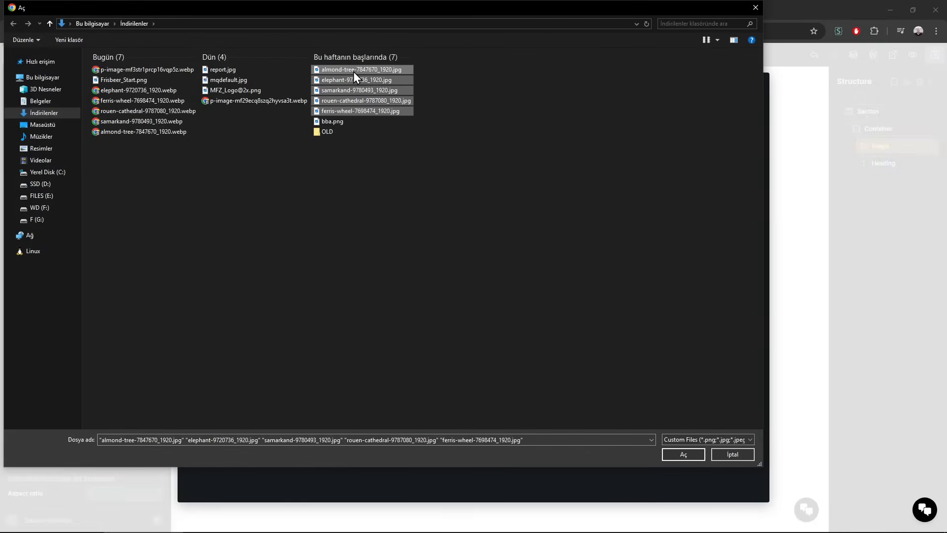
key("Return")
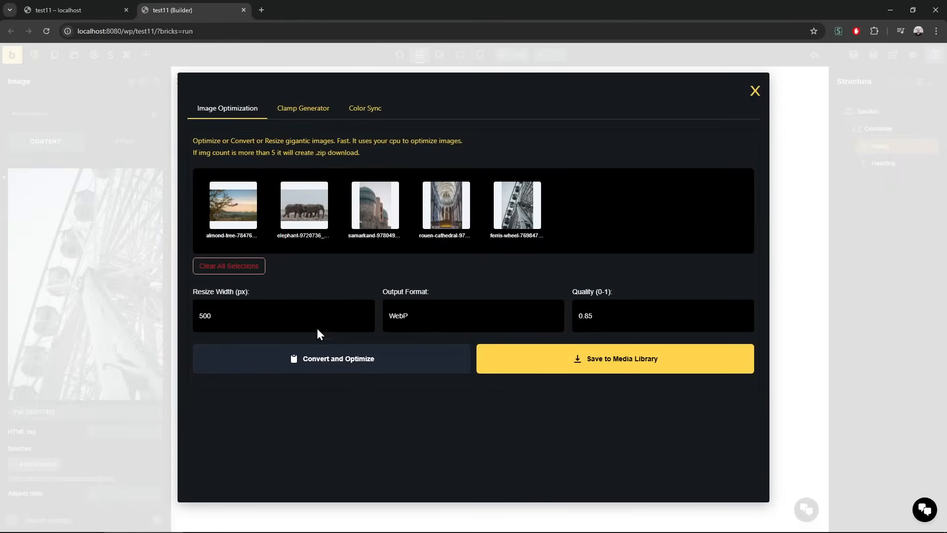
Close and reopen the Image Optimization tool, and set the resize width to 600 px
key("Escape")
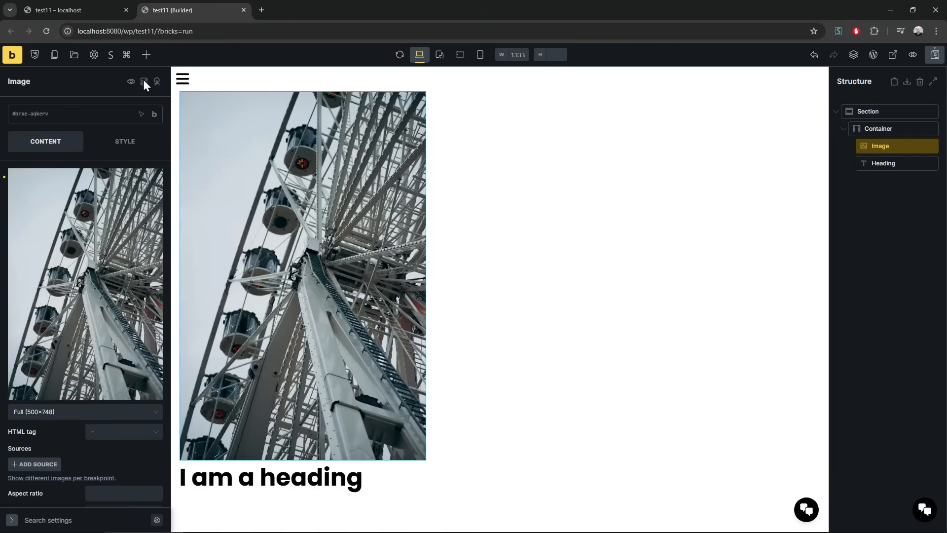
left_click(113, 56)
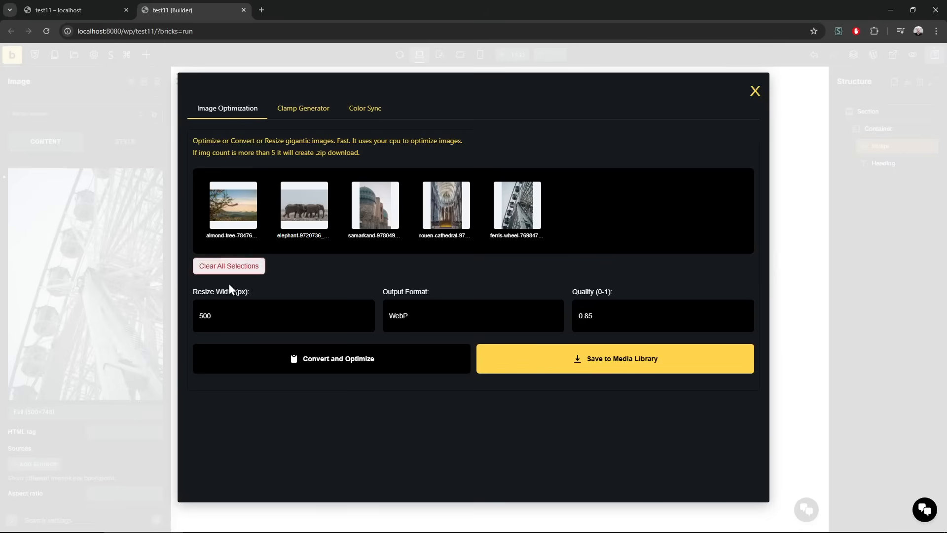
left_click(240, 313)
double_click(240, 313)
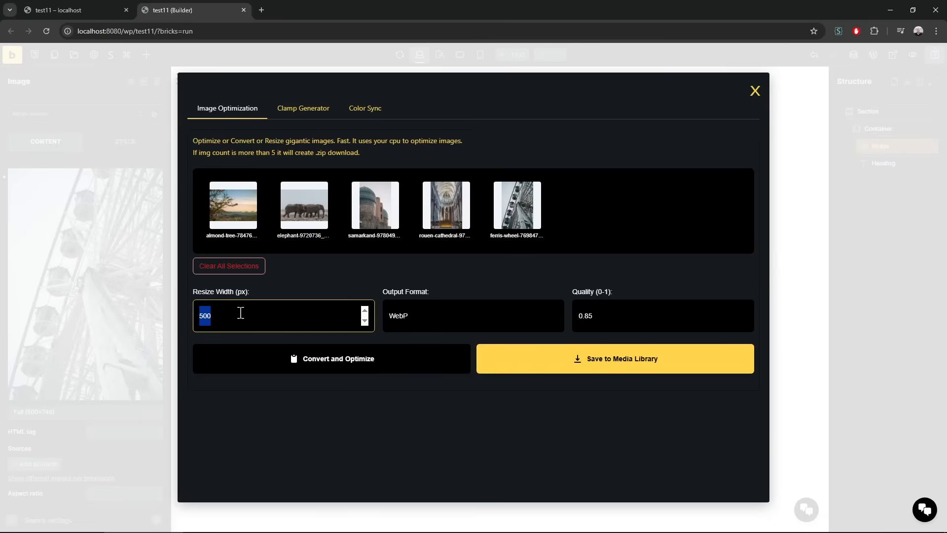
type("600")
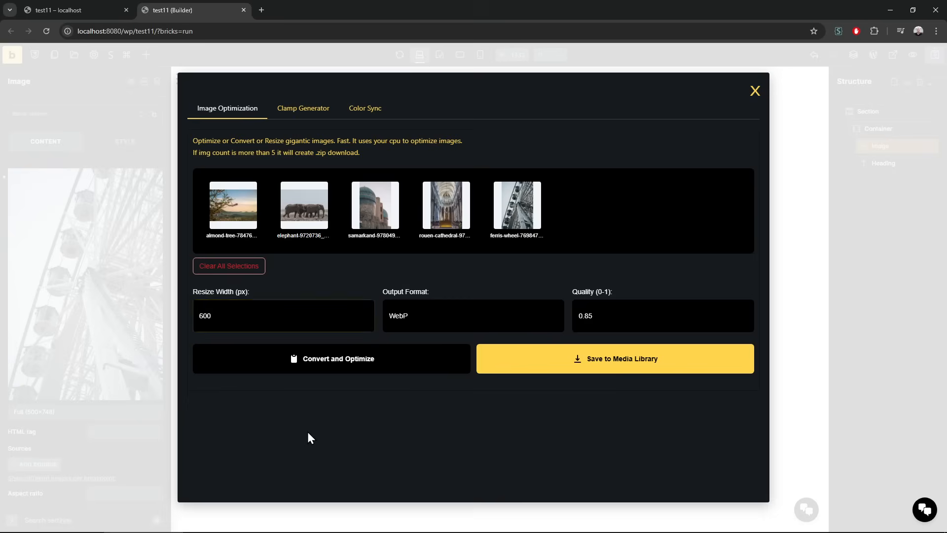
left_click(307, 437)
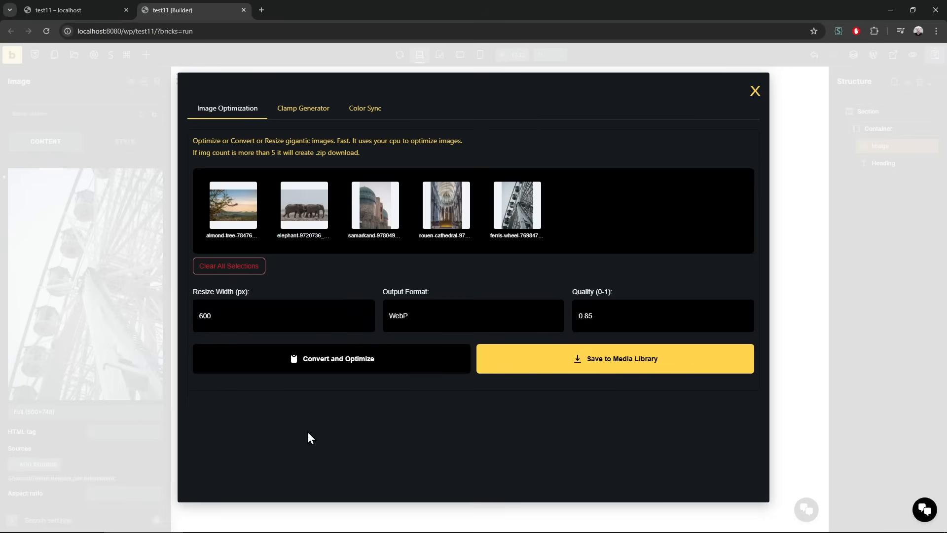
Convert and optimize the five loaded images to WebP at quality 0.85 and save them to the media library
mouse_move(476, 185)
left_click(372, 368)
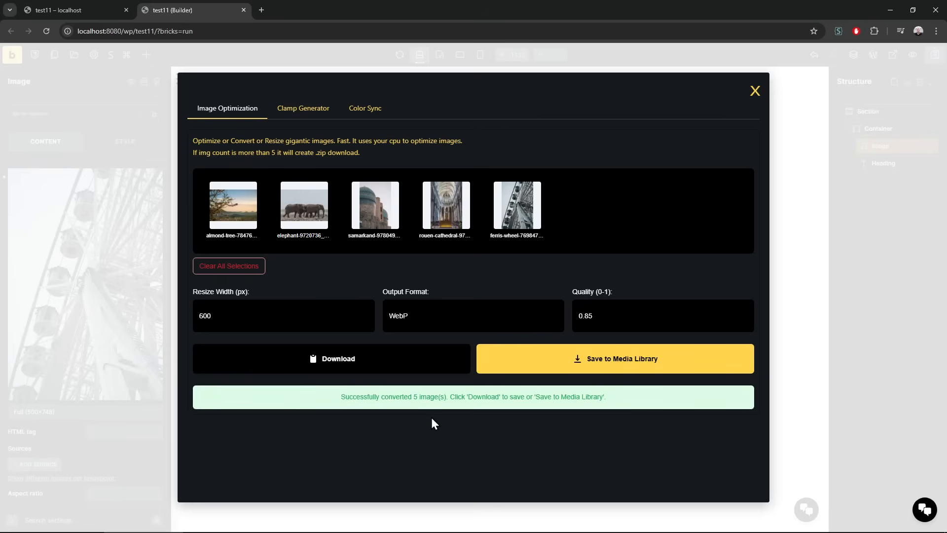
left_click_drag(341, 397, 468, 398)
left_click(564, 397)
left_click(595, 368)
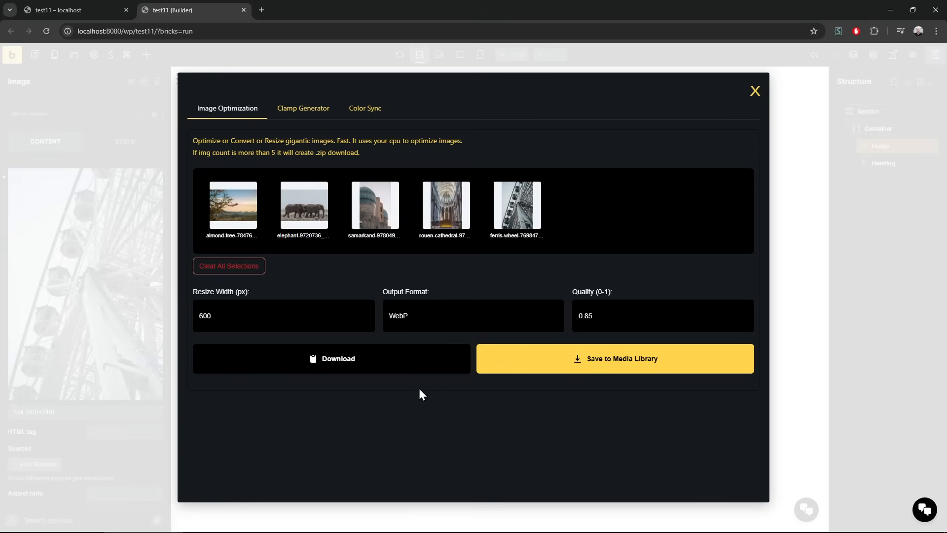
Review the optimizer's resize width and available output formats, and close the tool
double_click(237, 321)
left_click(417, 327)
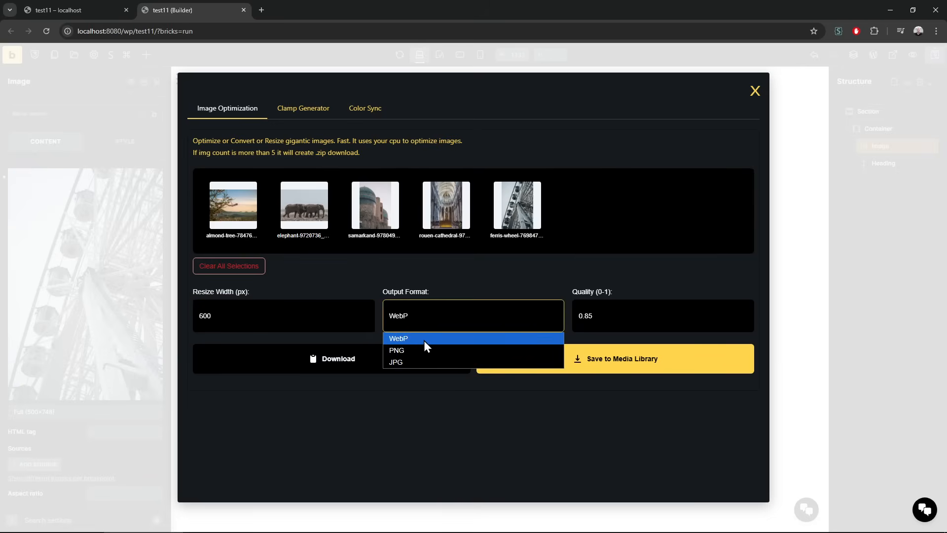
left_click(646, 419)
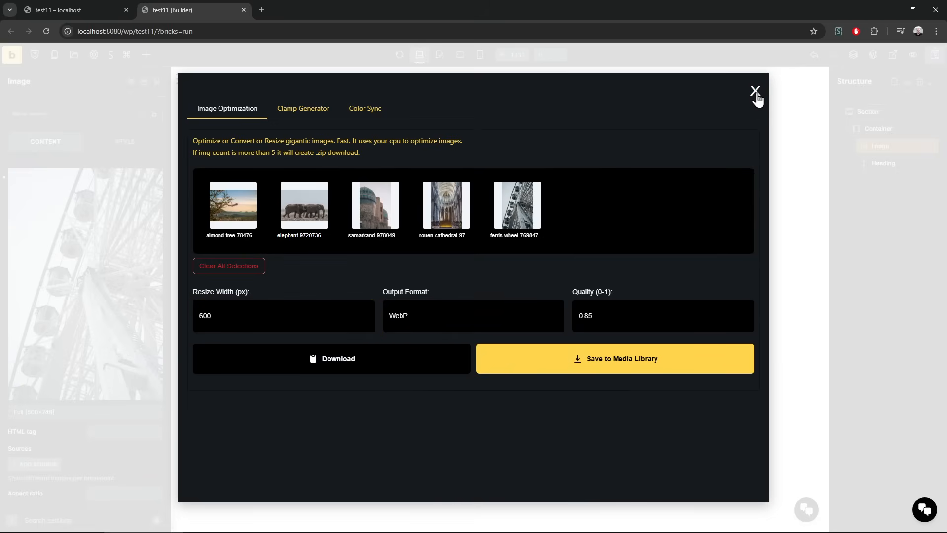
left_click(755, 92)
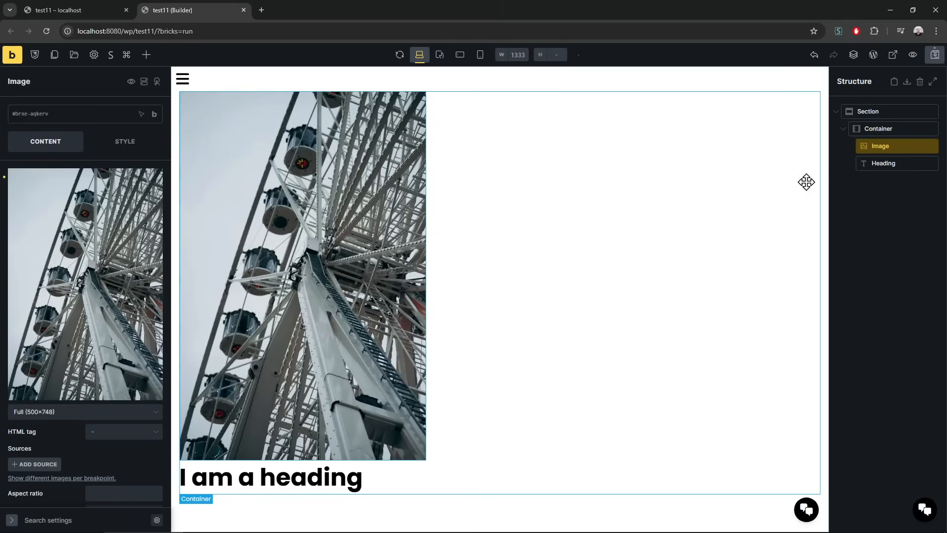
Check the details of the newly saved almond tree, elephant, samarkand and cathedral images in the media library without inserting any
left_click(80, 230)
left_click(70, 197)
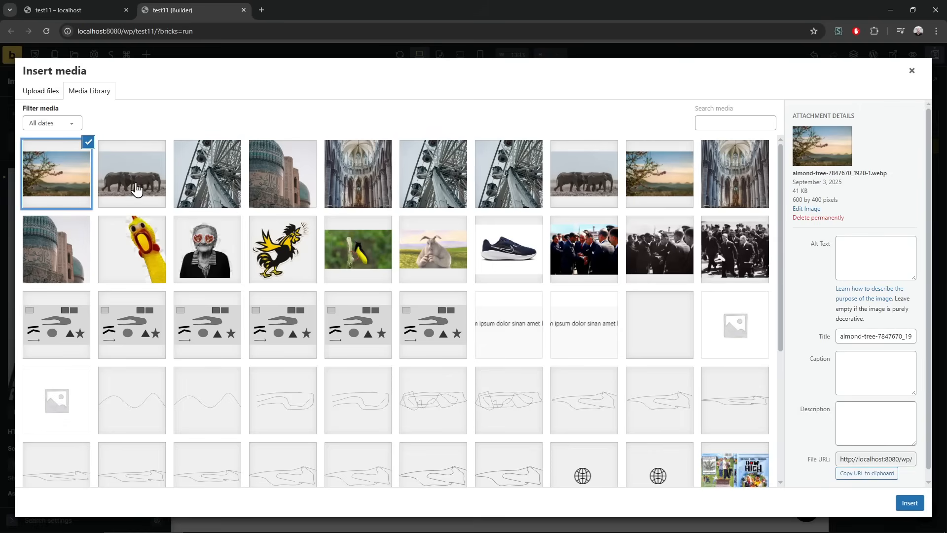
left_click(134, 187)
left_click(283, 188)
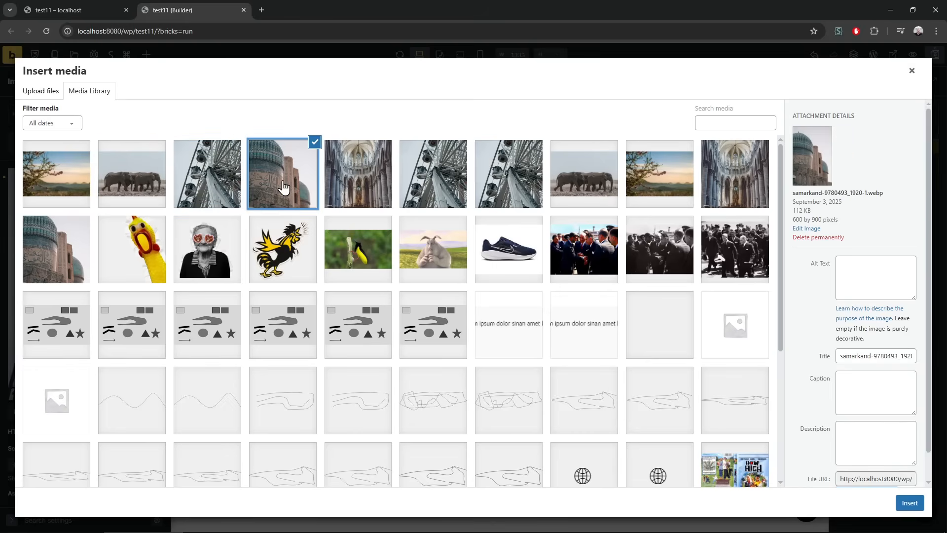
left_click(373, 190)
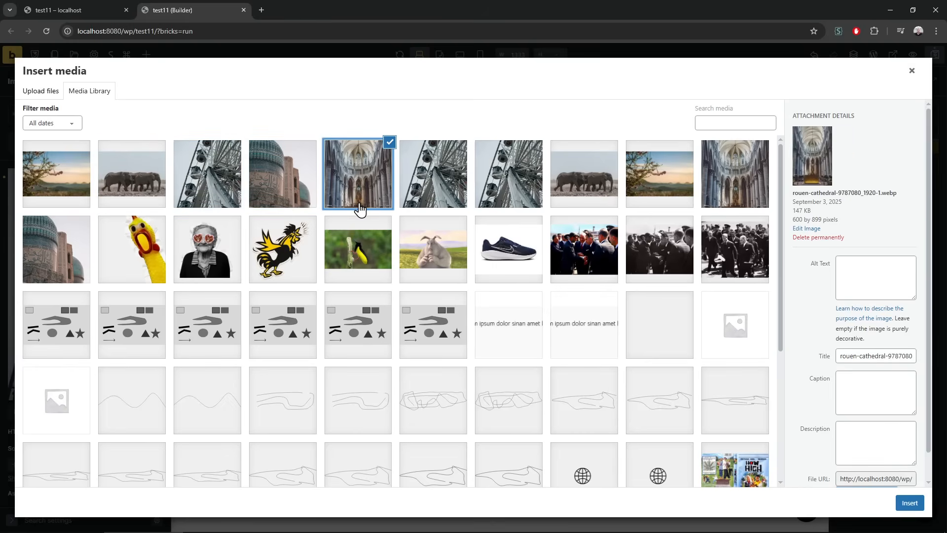
left_click(911, 72)
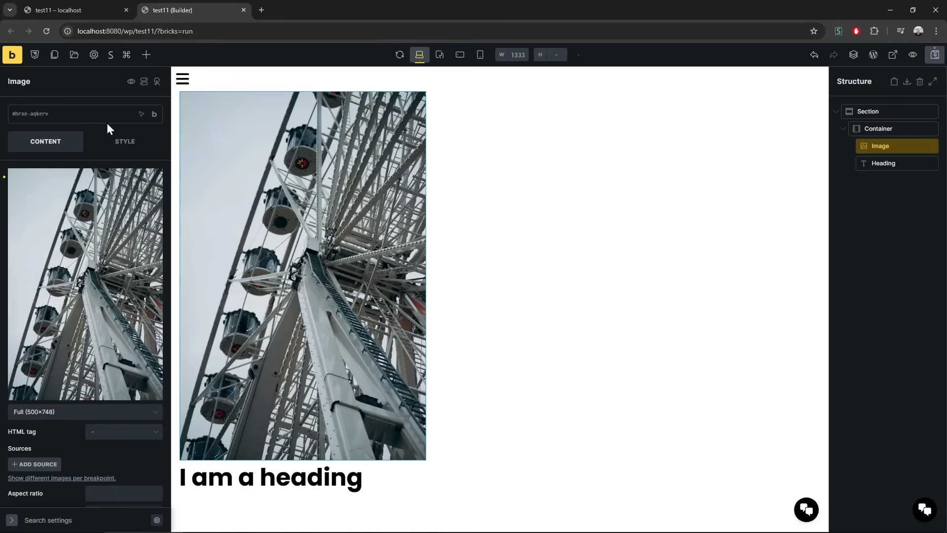
Reopen the SNN-BRX tools and look over the Clamp Generator and Image Optimization settings, ending on the Clamp Generator
left_click(110, 55)
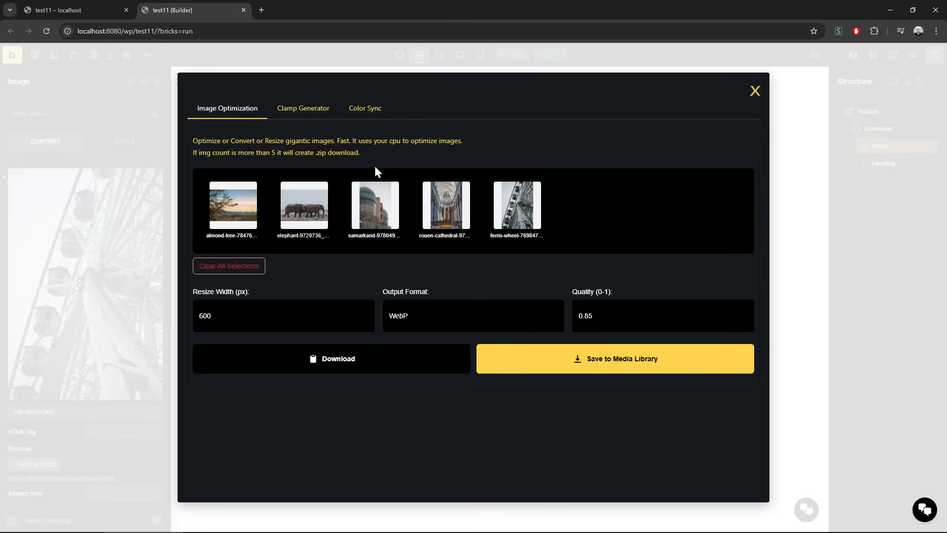
left_click(311, 114)
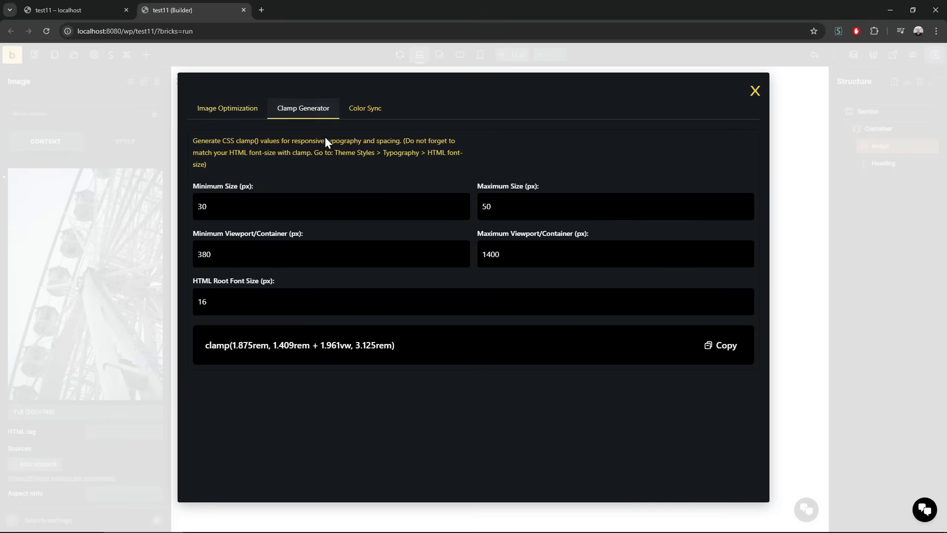
left_click(230, 112)
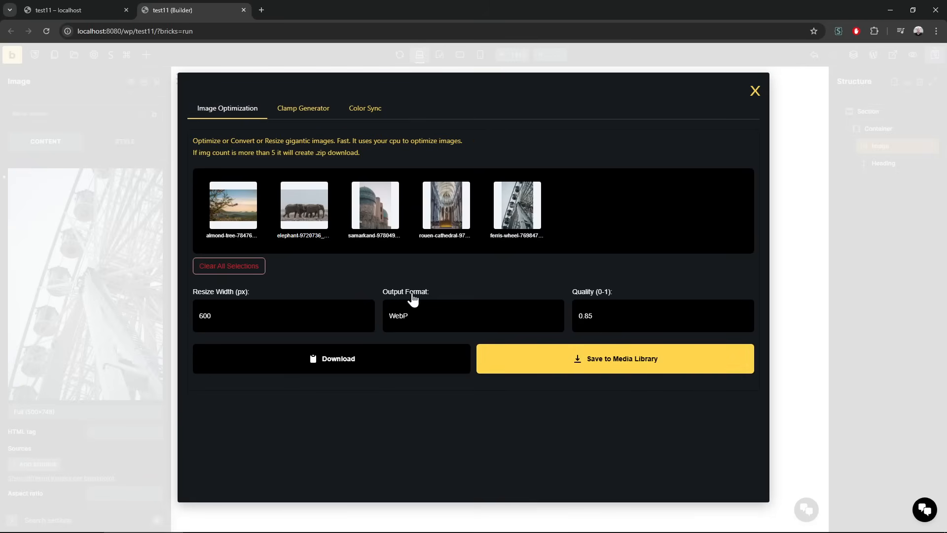
left_click(302, 111)
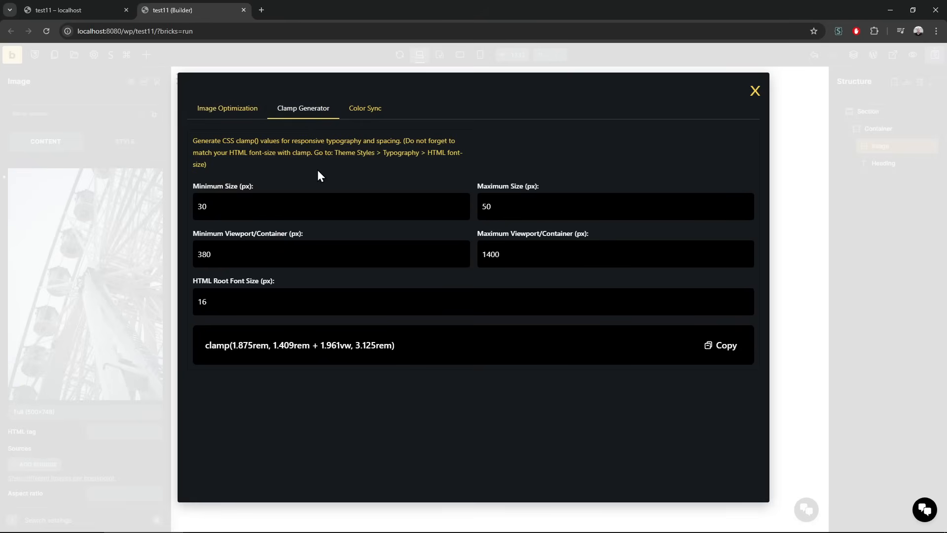
Review the clamp() entries in the global variable manager, and copy the value generated by the Clamp Generator
left_click(74, 165)
left_click(36, 56)
left_click(221, 102)
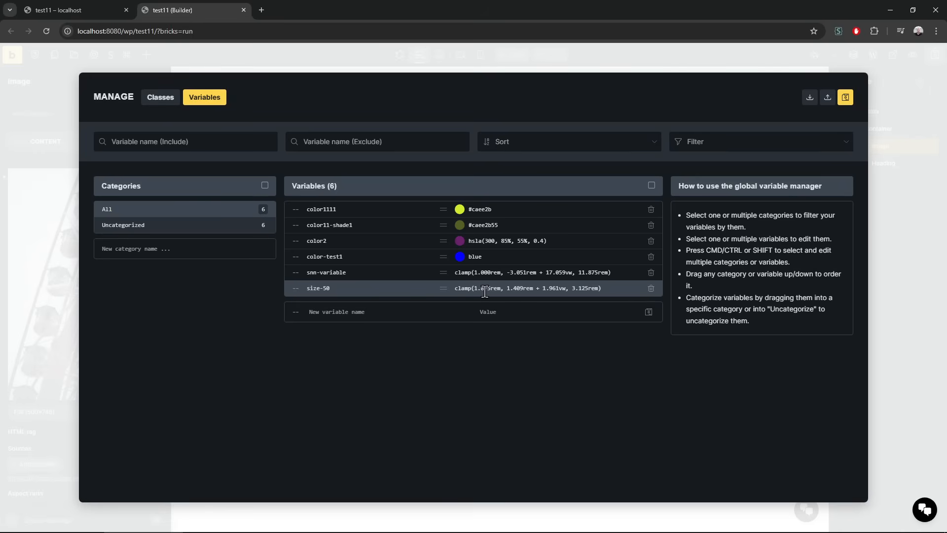
left_click(247, 57)
left_click(111, 56)
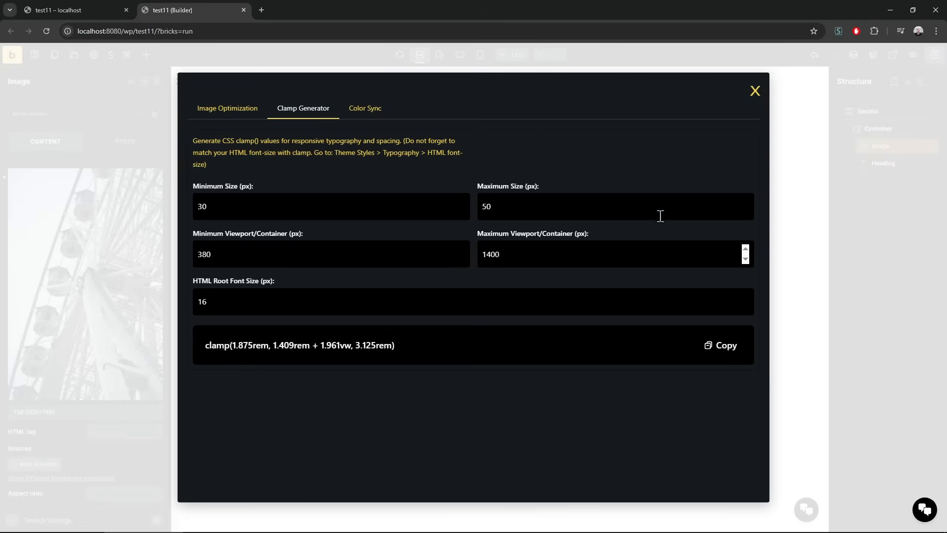
left_click(734, 355)
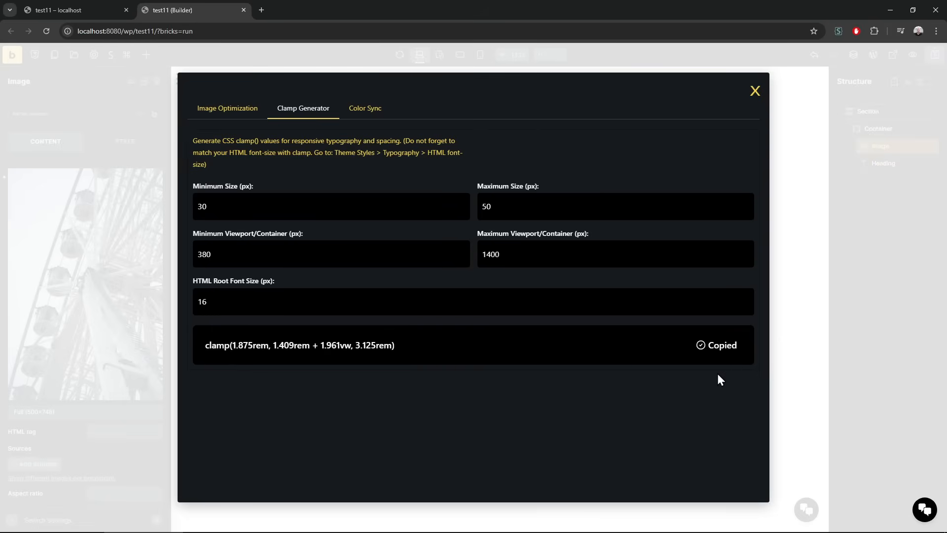
Clear all image selections in the Image Optimization tool and close the tools window
left_click(227, 109)
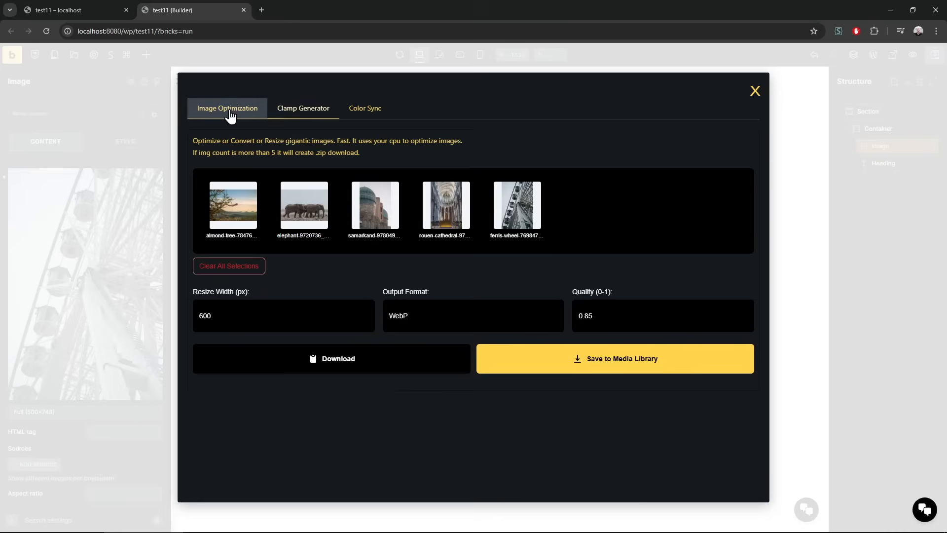
left_click(242, 267)
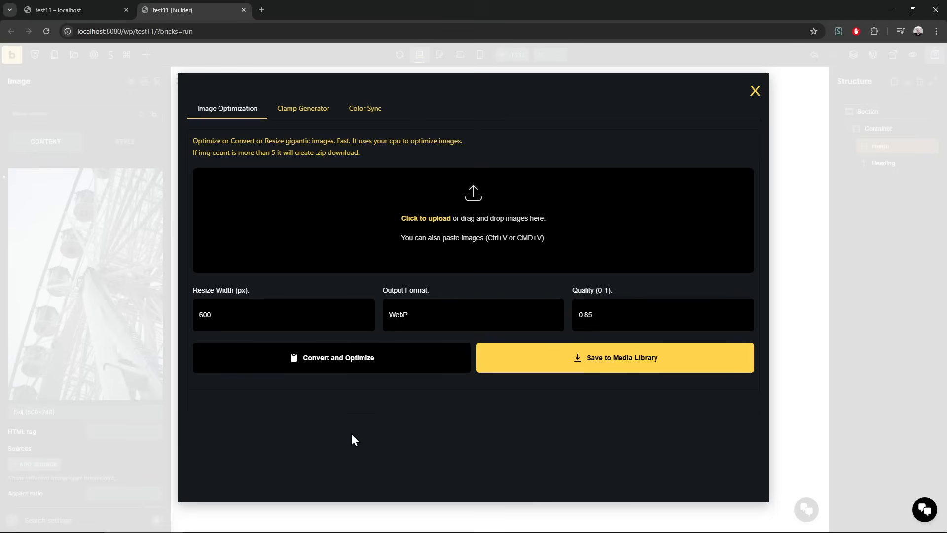
left_click(754, 91)
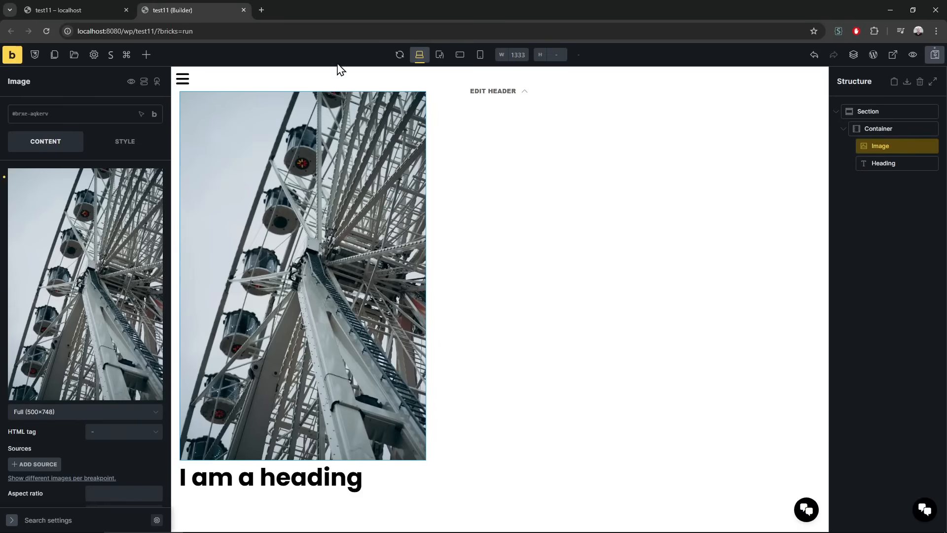
Open sinanisler.com in a new browser tab, view its SNN-BLOCK page, and return to the Bricks builder
left_click(262, 11)
type("sinanisler.com/")
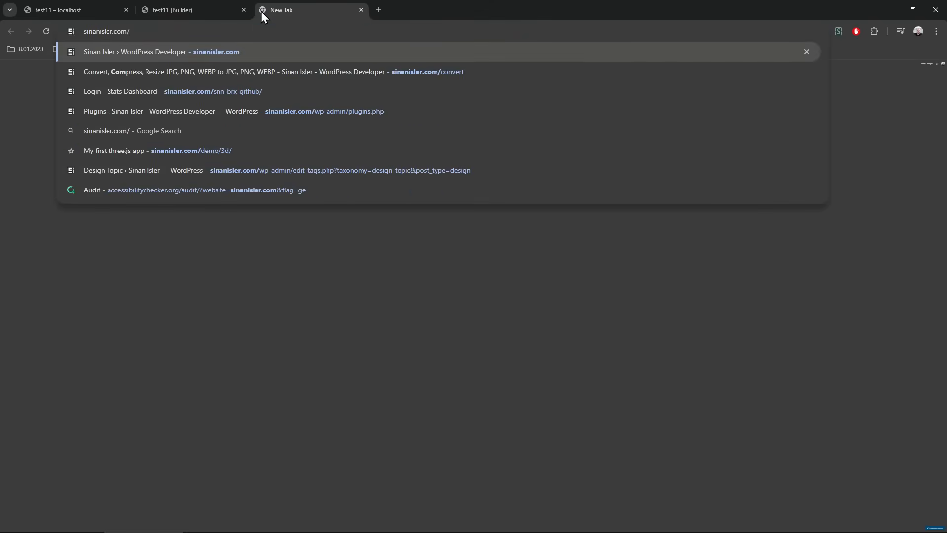
key("Return")
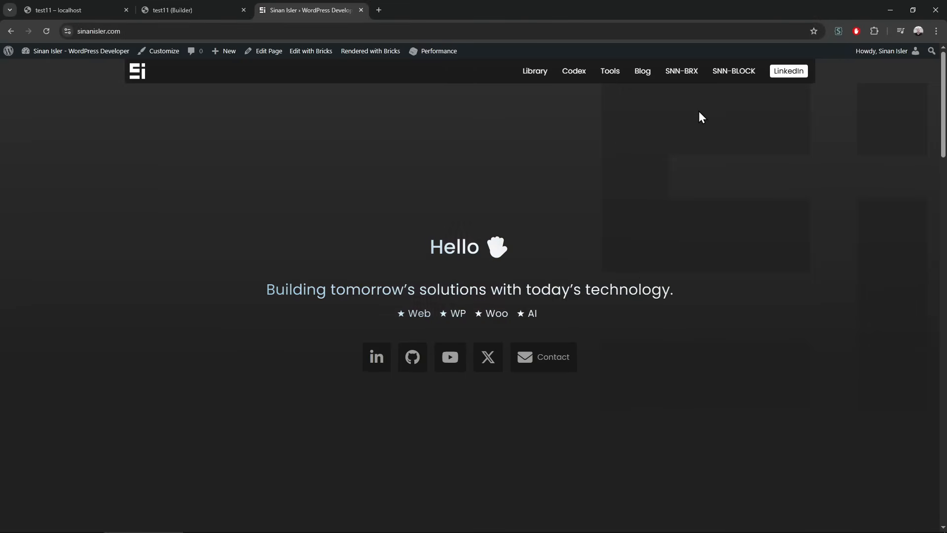
left_click(734, 72)
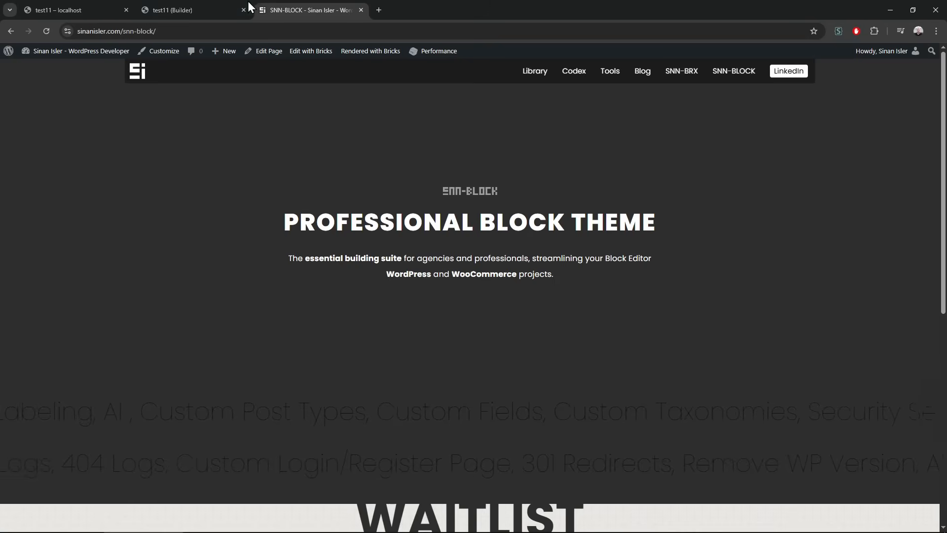
left_click(200, 6)
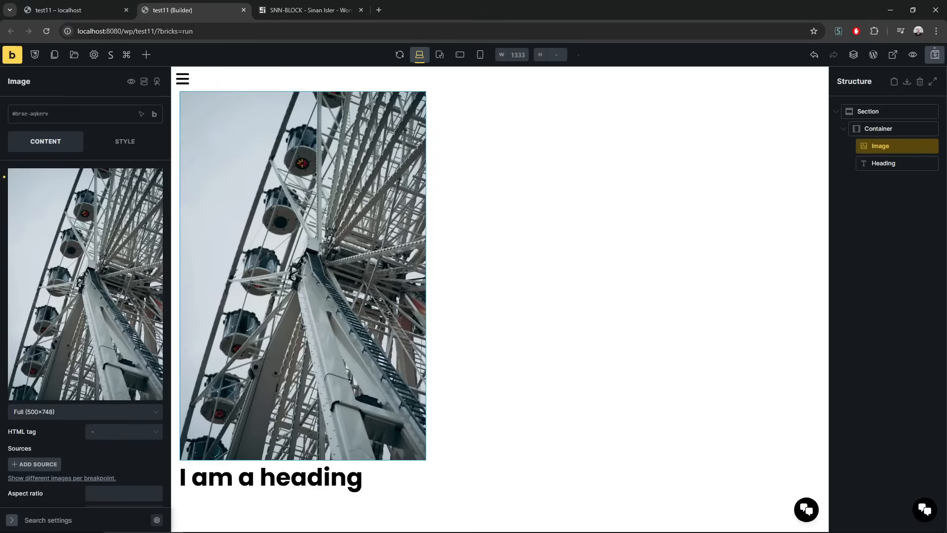